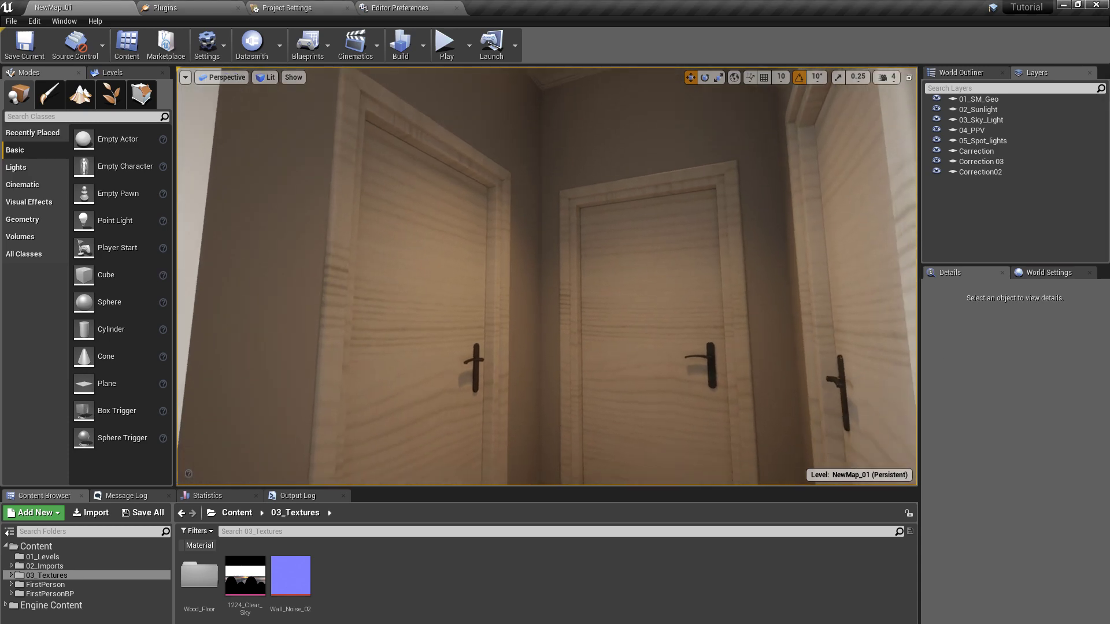
# Step: Examine the wood grain direction on the three doors in the hallway corner
pyautogui.moveTo(695, 338); pyautogui.dragTo(645, 334, button='right')
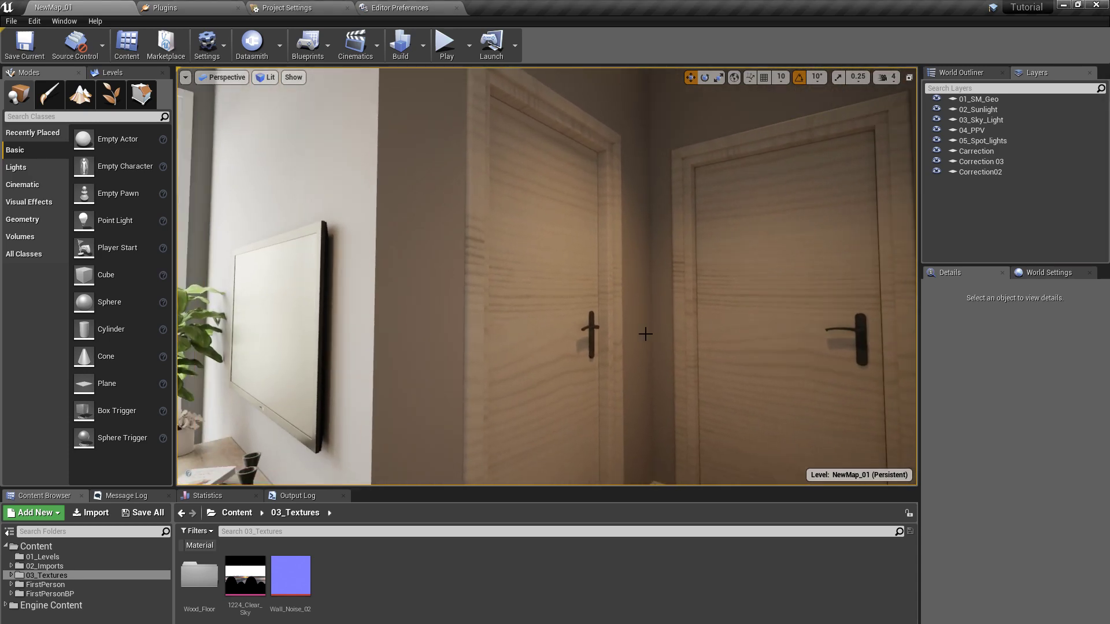
pyautogui.click(586, 284)
pyautogui.moveTo(586, 284); pyautogui.dragTo(555, 287, button='right')
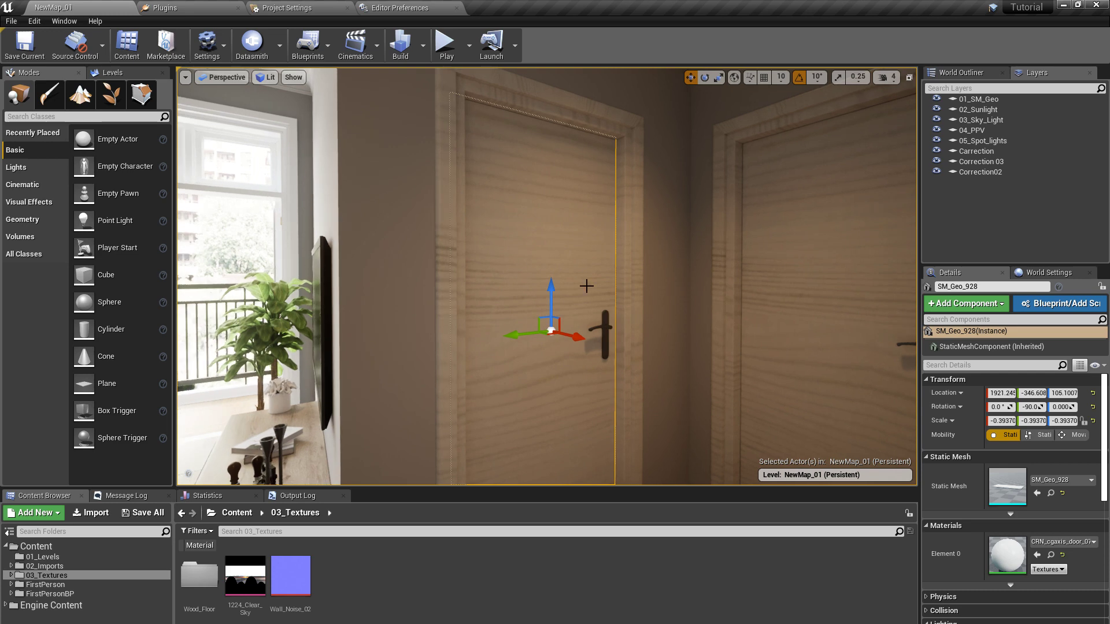
pyautogui.moveTo(693, 297)
pyautogui.mouseDown(button='right')
pyautogui.moveTo(713, 299)
pyautogui.moveTo(692, 310)
pyautogui.mouseUp(button='right')
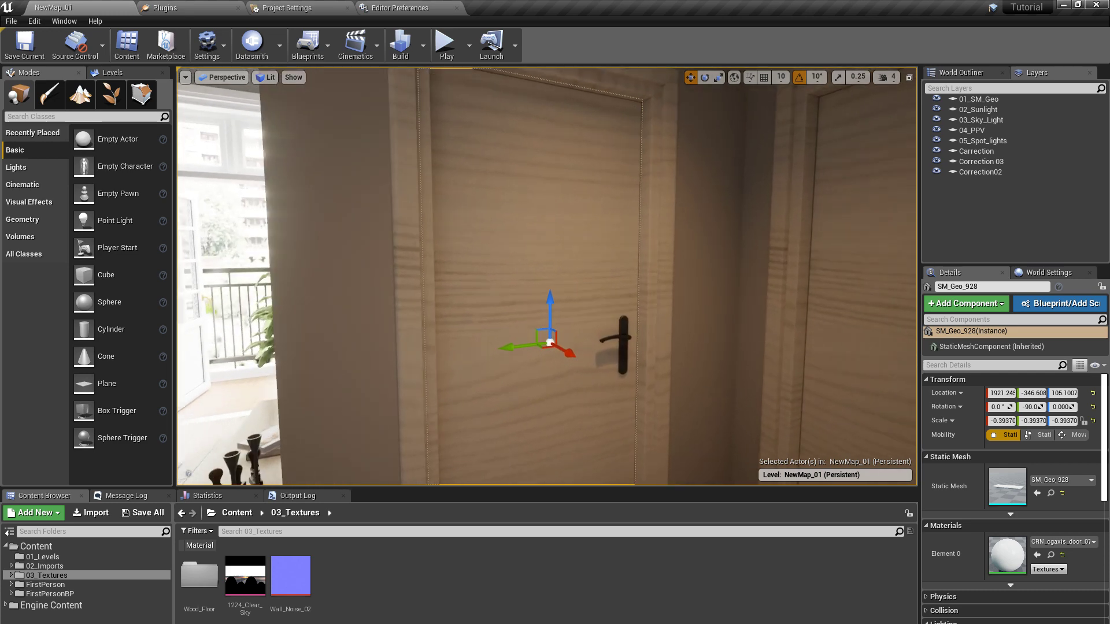
pyautogui.moveTo(567, 289); pyautogui.dragTo(644, 269, button='right')
pyautogui.moveTo(704, 242)
pyautogui.keyDown('alt'); pyautogui.mouseDown()
pyautogui.moveTo(745, 242)
pyautogui.moveTo(702, 246)
pyautogui.mouseUp(); pyautogui.keyUp('alt')
pyautogui.keyDown('alt'); pyautogui.moveTo(702, 246); pyautogui.dragTo(665, 249, button='right'); pyautogui.keyUp('alt')
pyautogui.keyDown('alt'); pyautogui.moveTo(688, 273); pyautogui.dragTo(719, 274); pyautogui.keyUp('alt')
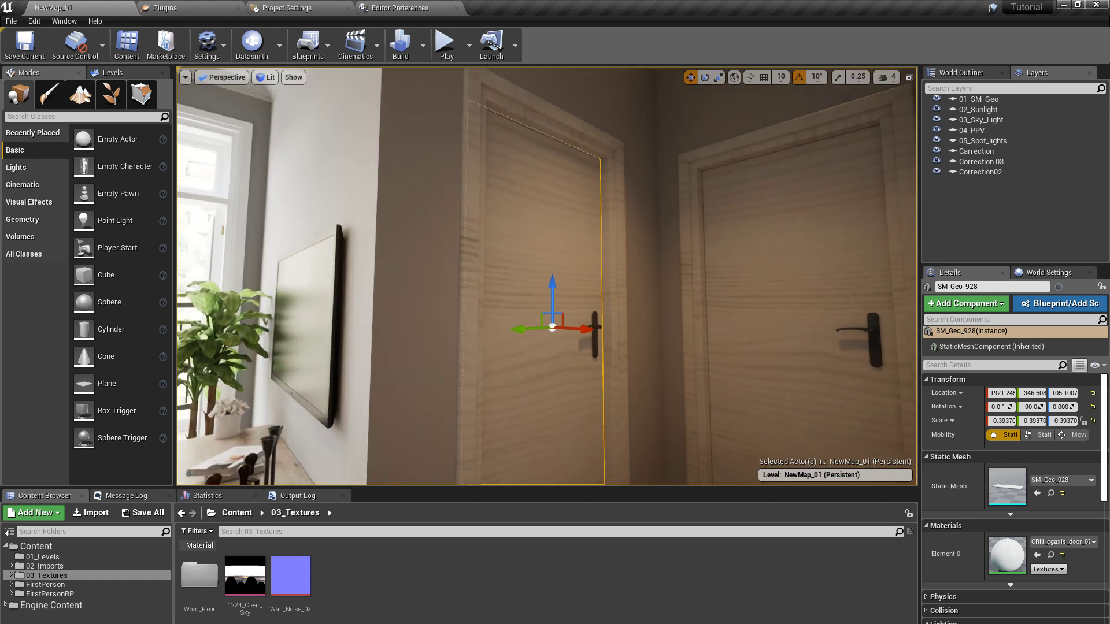
pyautogui.moveTo(683, 285); pyautogui.dragTo(720, 307, button='right')
pyautogui.keyDown('alt'); pyautogui.moveTo(683, 285); pyautogui.dragTo(809, 284); pyautogui.keyUp('alt')
pyautogui.moveTo(654, 293); pyautogui.dragTo(733, 287, button='right')
pyautogui.moveTo(587, 312); pyautogui.dragTo(582, 327, button='right')
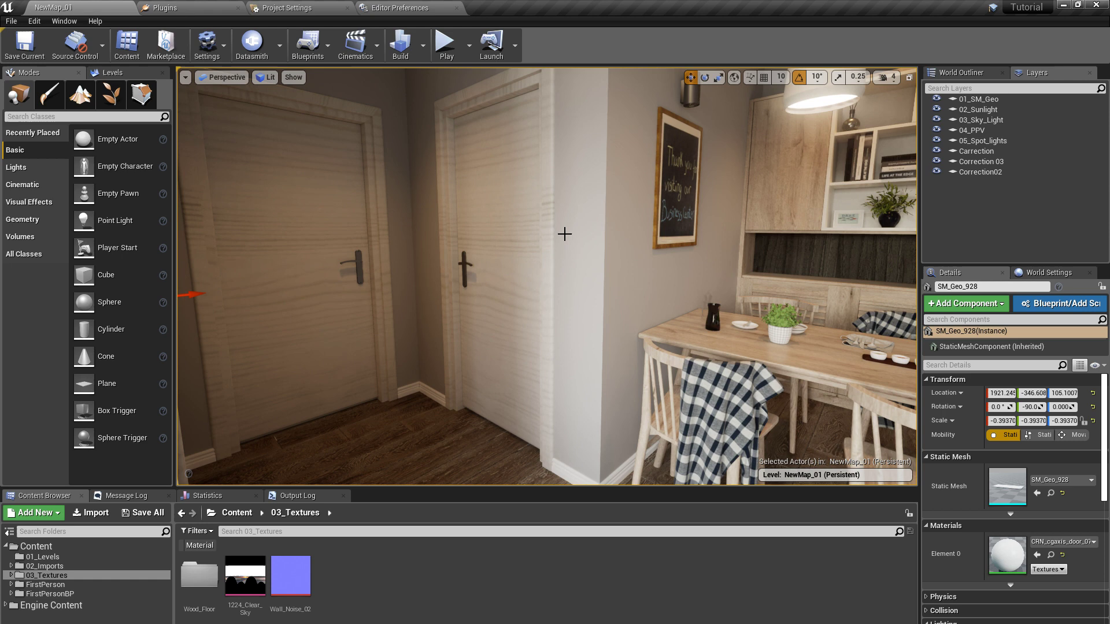
pyautogui.moveTo(564, 234); pyautogui.dragTo(560, 234, button='right')
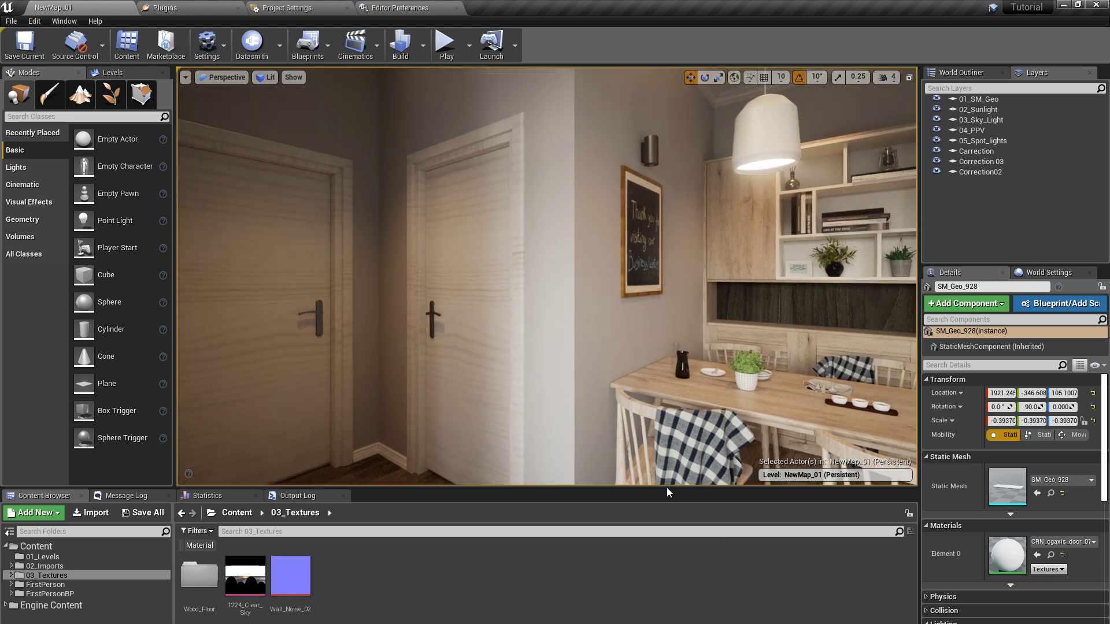
# Step: Open the material instance of the door nearest the dining area, and from it the parent material CRN_cgaxis_door_07_1
pyautogui.click(498, 295)
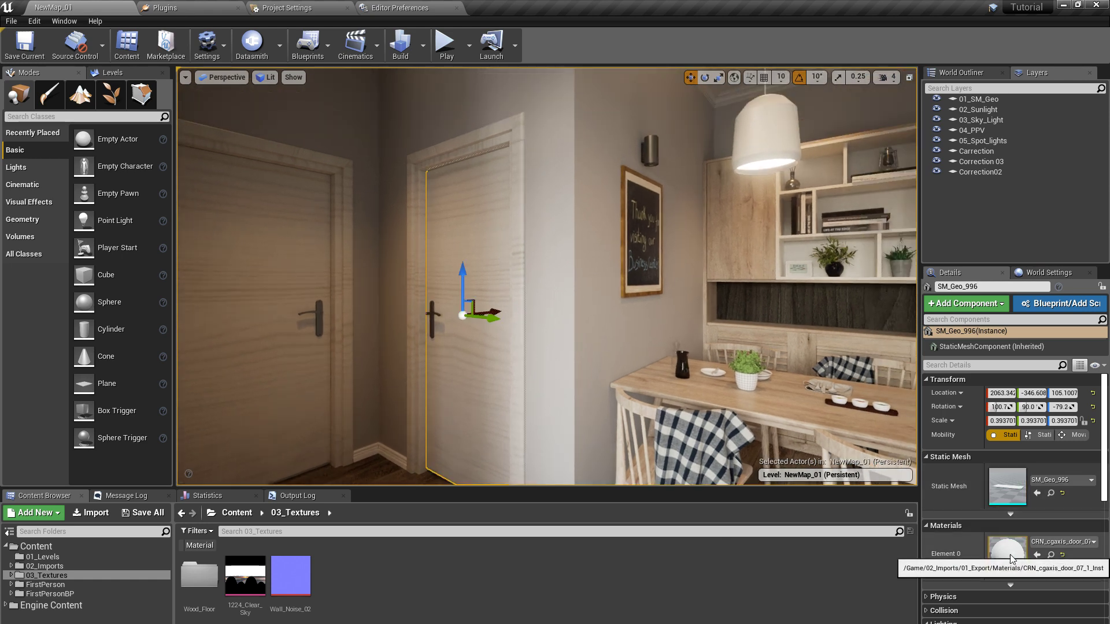
pyautogui.doubleClick(1010, 559)
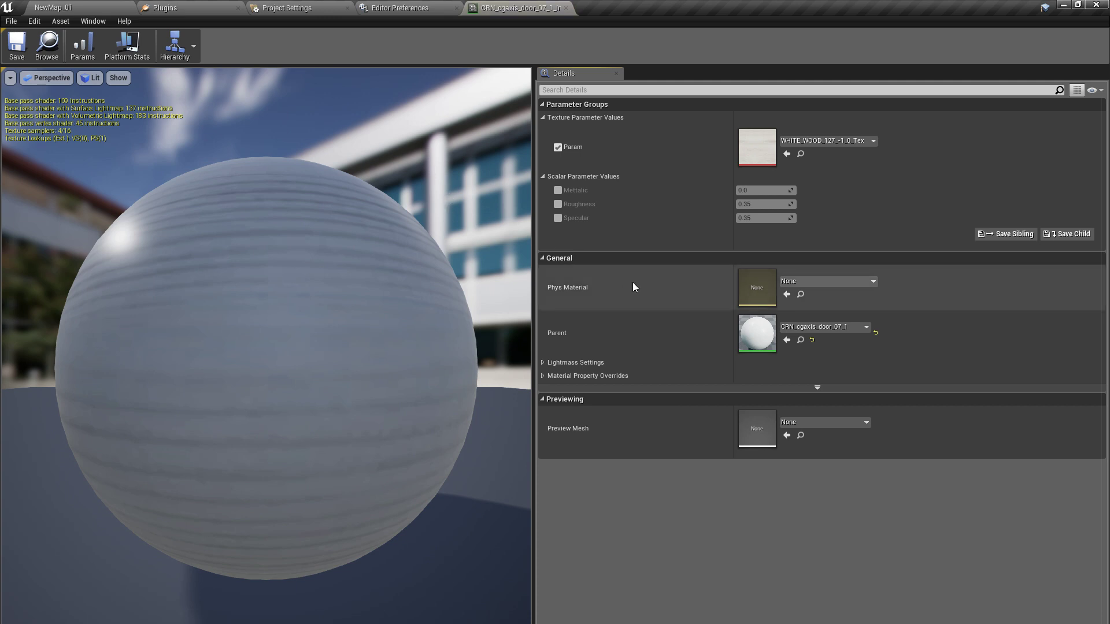
pyautogui.click(131, 7)
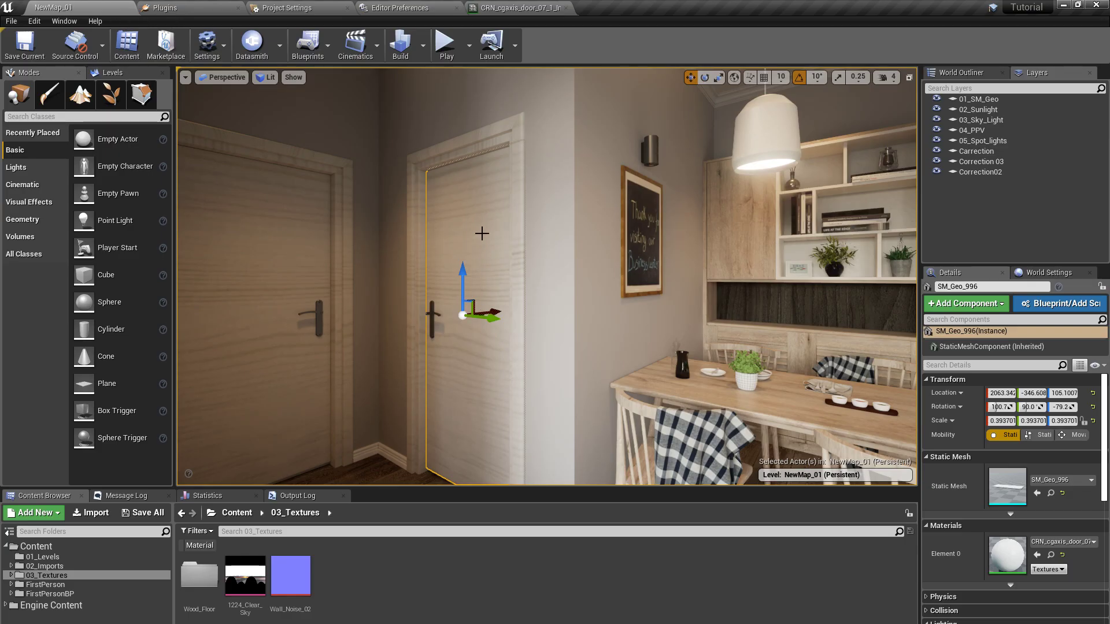
pyautogui.doubleClick(1008, 556)
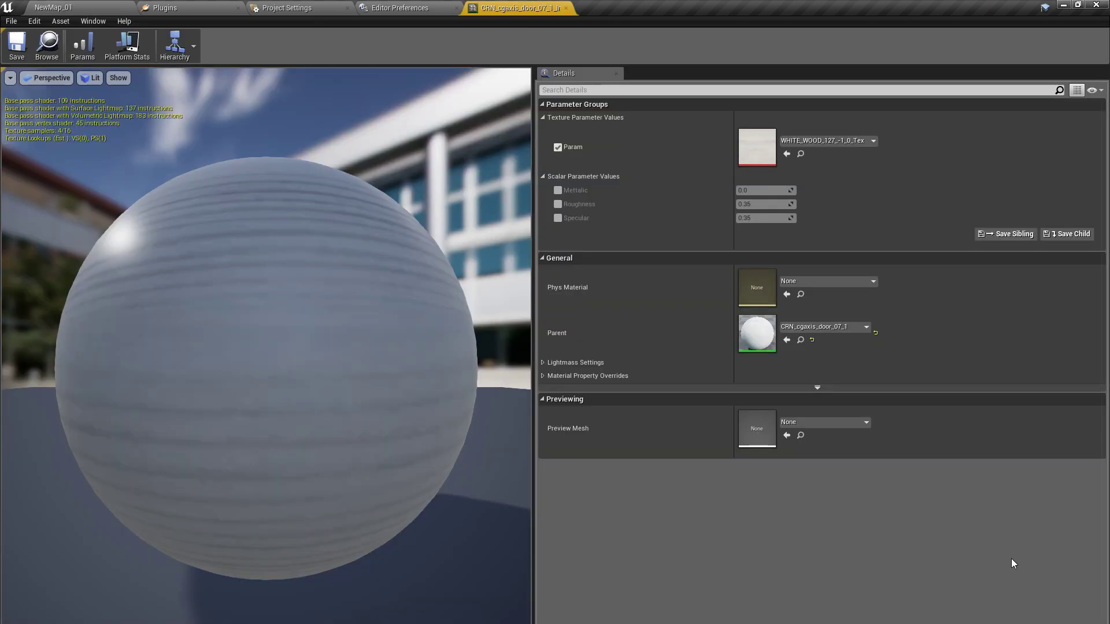
pyautogui.doubleClick(757, 334)
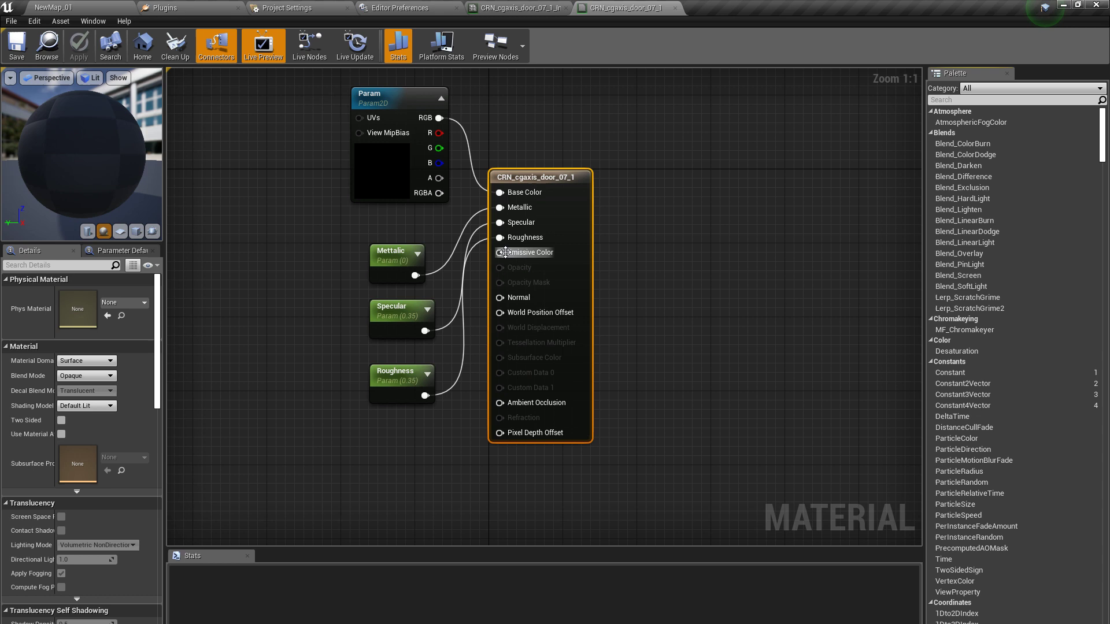
# Step: Add a CustomRotator node feeding the UVs input of the wood texture Param node
pyautogui.moveTo(385, 252); pyautogui.dragTo(591, 252, button='right')
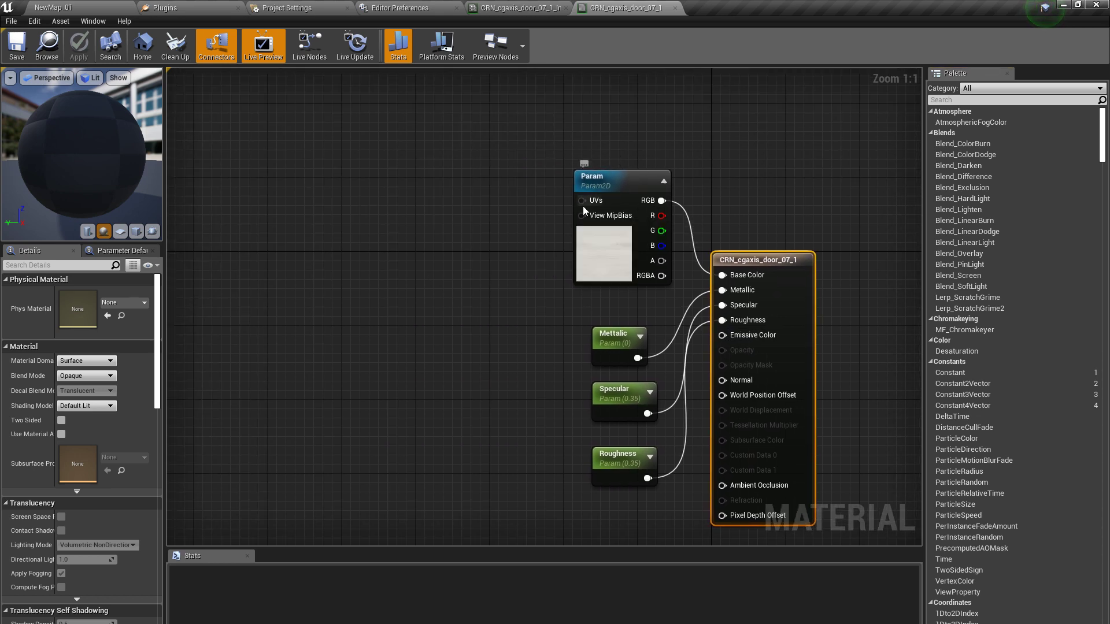
pyautogui.moveTo(583, 205); pyautogui.dragTo(490, 200)
pyautogui.click(840, 391)
pyautogui.write('cu')
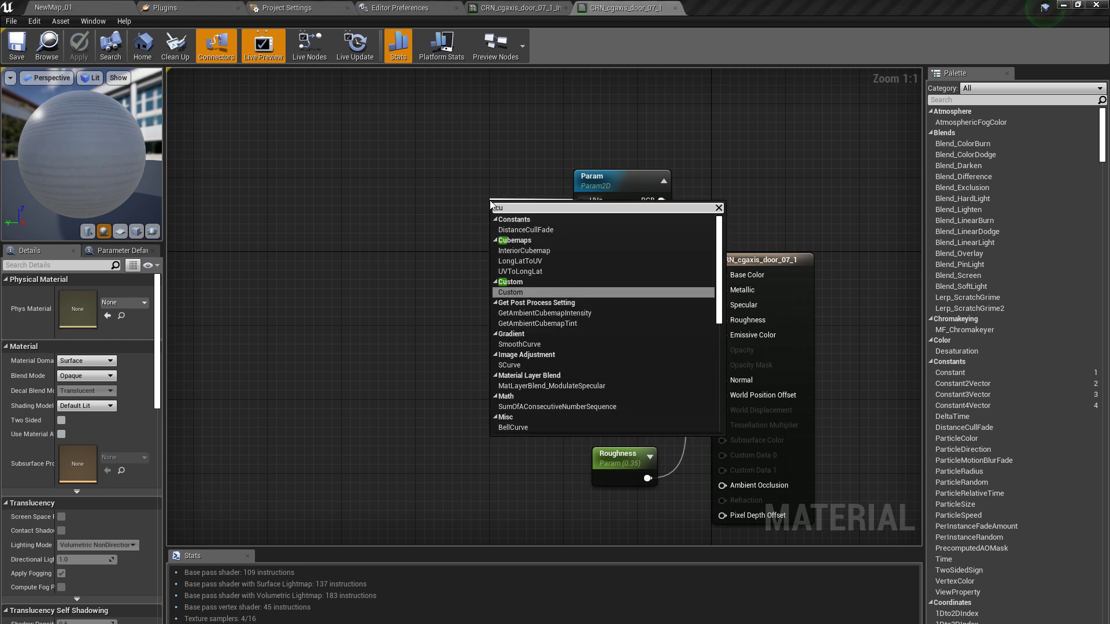
pyautogui.write('sto')
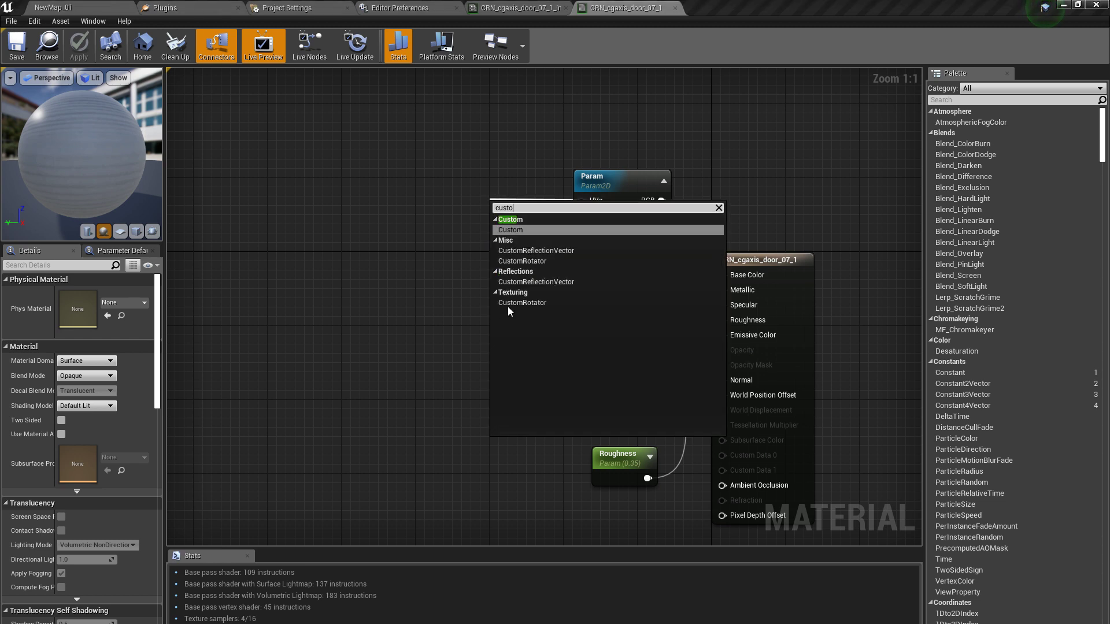
pyautogui.click(518, 302)
# Step: Add a TextureCoordinate node feeding the CustomRotator's UVs input and place it above and clear of the rotator
pyautogui.moveTo(499, 205); pyautogui.dragTo(281, 205)
pyautogui.write('coo')
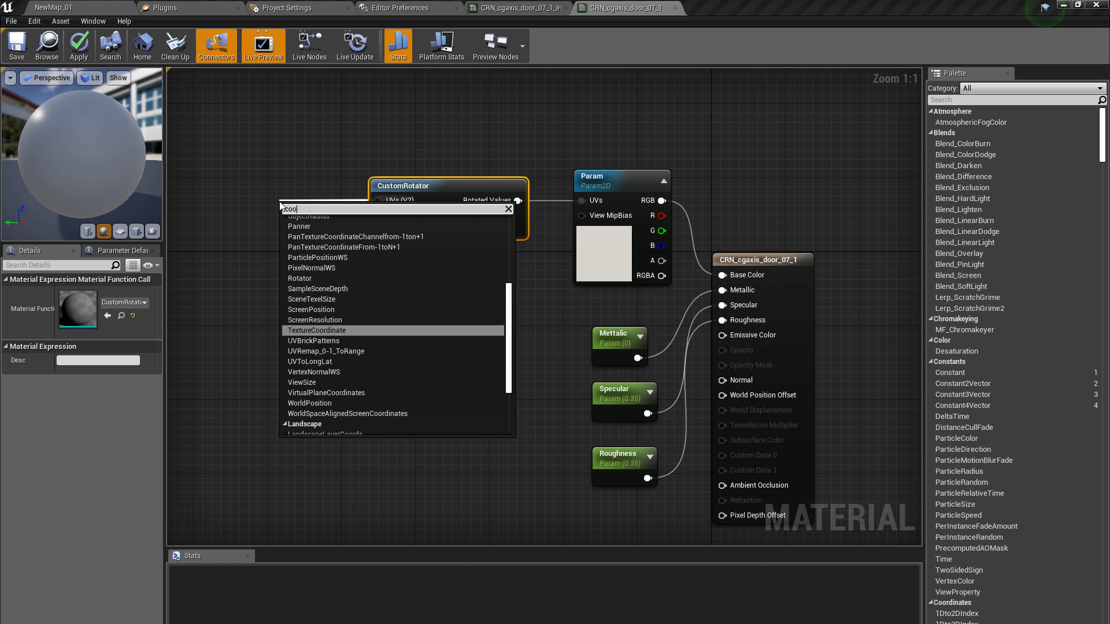
pyautogui.click(310, 328)
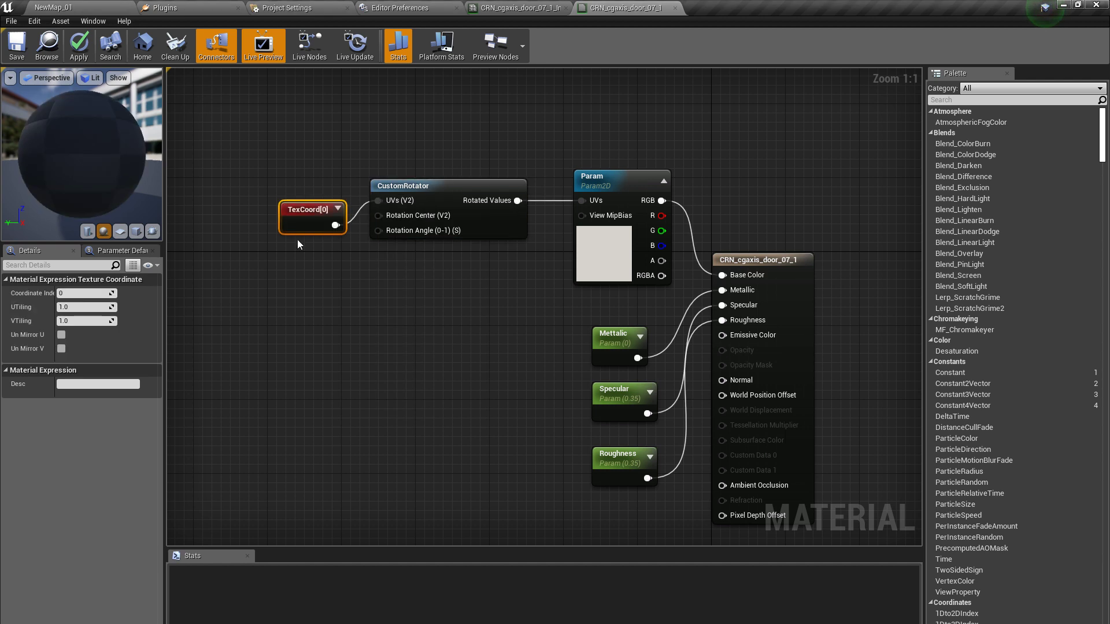
pyautogui.moveTo(279, 206); pyautogui.dragTo(214, 165)
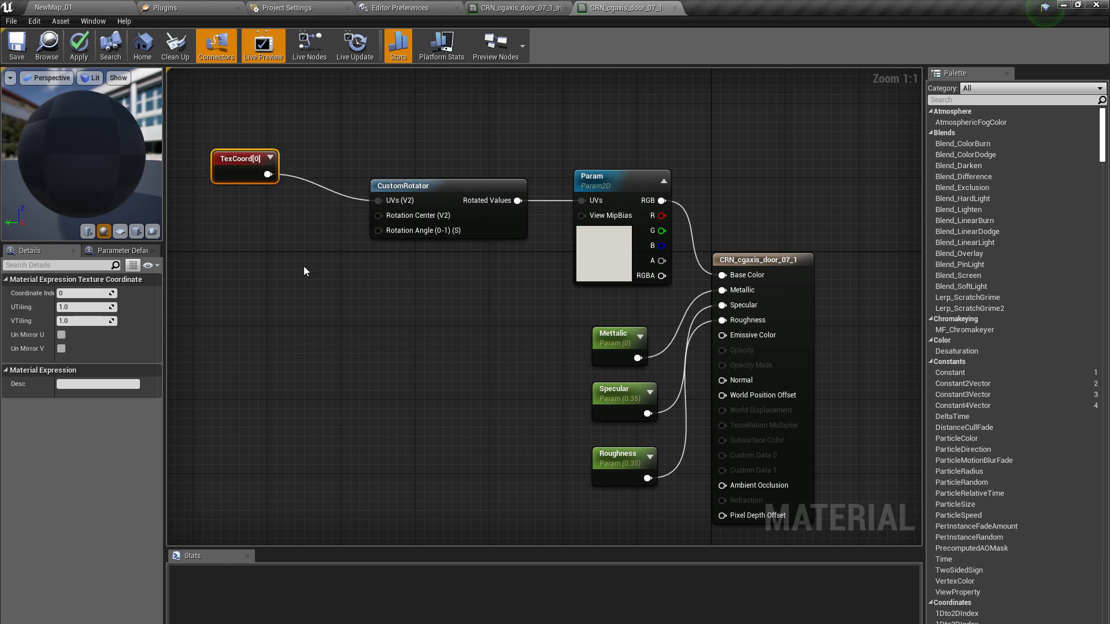
# Step: Add a Constant2Vector of 0.5, 0.5 connected to the CustomRotator's Rotation Center and place it below the TexCoord node
pyautogui.click(865, 429)
pyautogui.moveTo(960, 384); pyautogui.dragTo(378, 215)
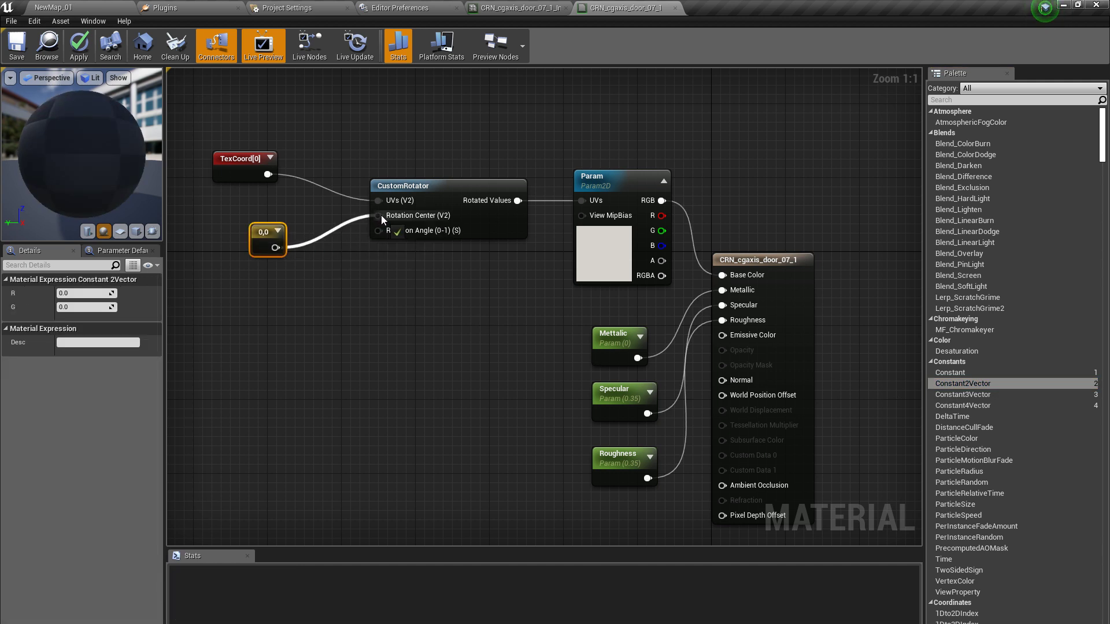
pyautogui.click(85, 294)
pyautogui.write('.5')
pyautogui.press('Tab')
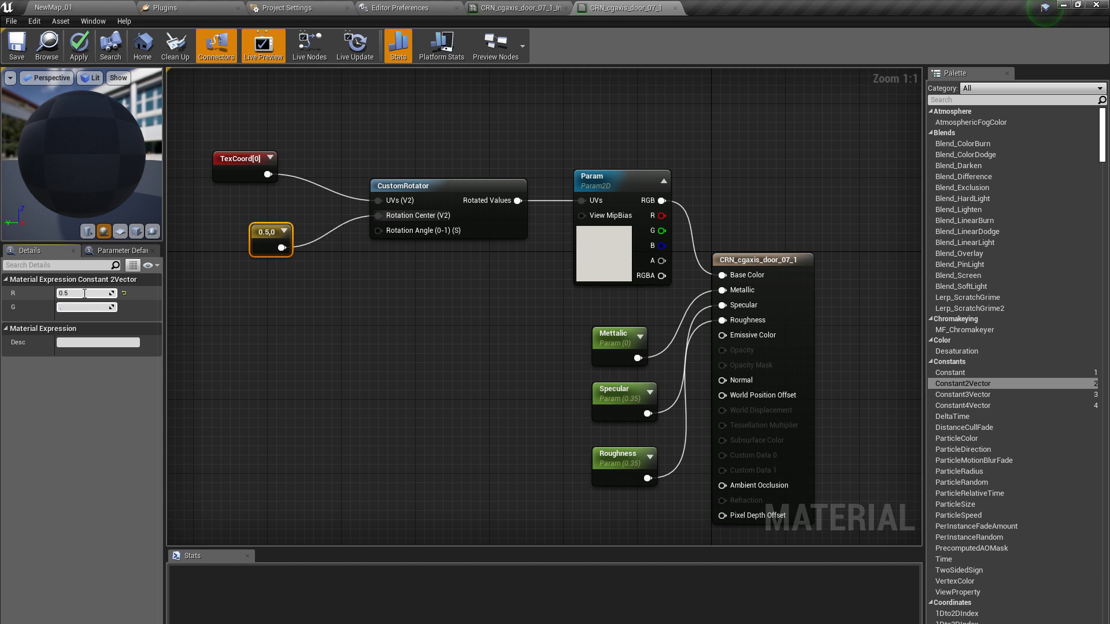
pyautogui.moveTo(266, 238); pyautogui.dragTo(236, 220)
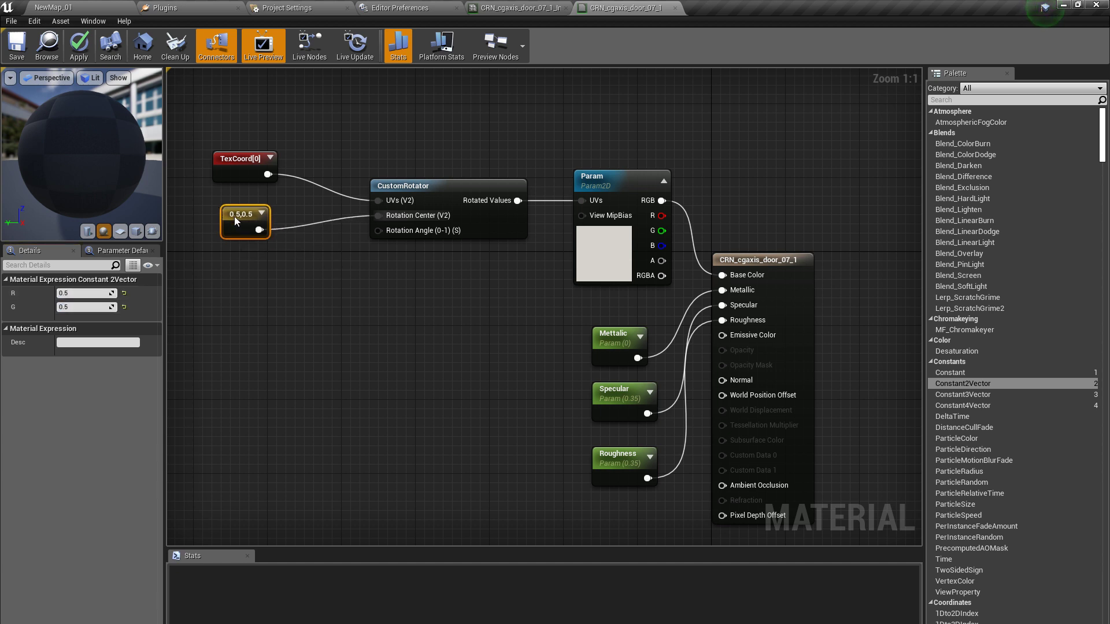
# Step: Connect a new Constant to the CustomRotator's Rotation Angle and convert it to a parameter named Rotation
pyautogui.click(564, 359)
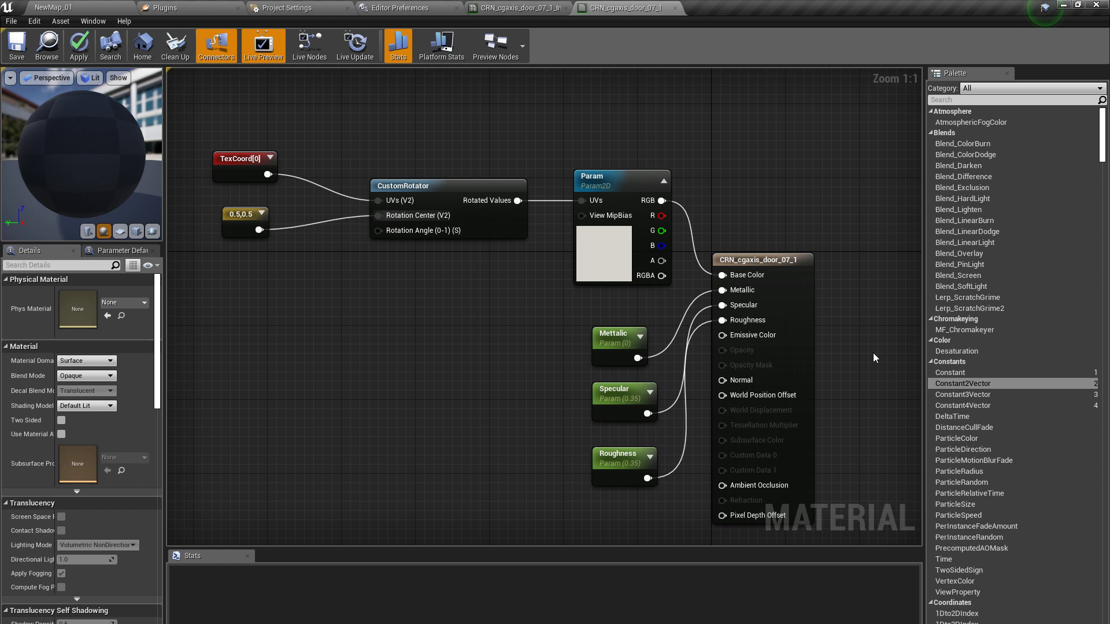
pyautogui.moveTo(951, 372); pyautogui.dragTo(379, 231)
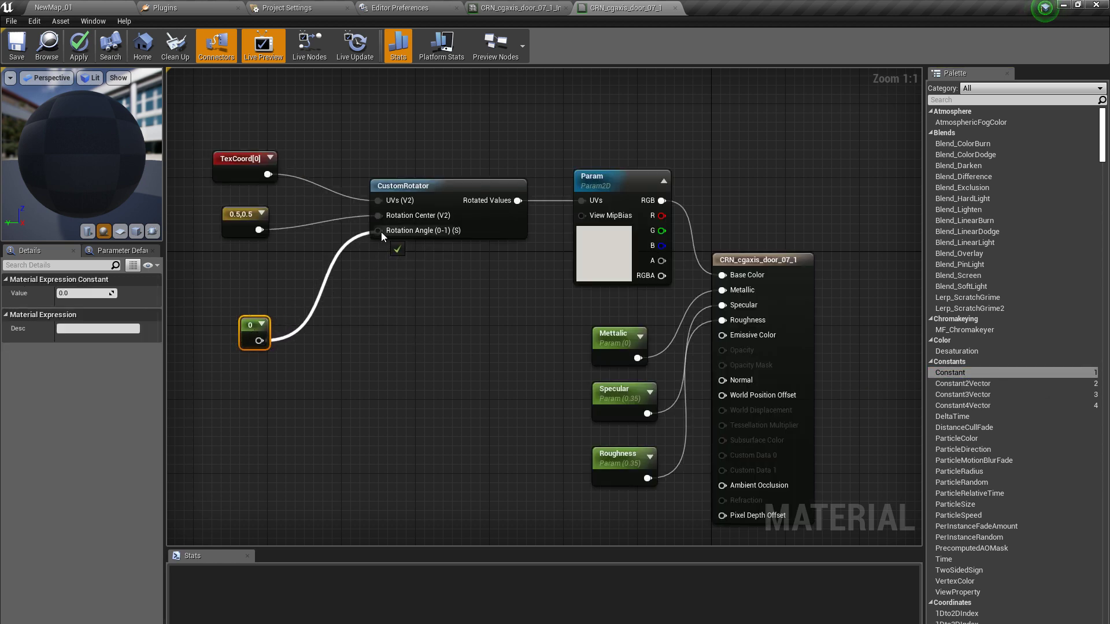
pyautogui.rightClick(249, 328)
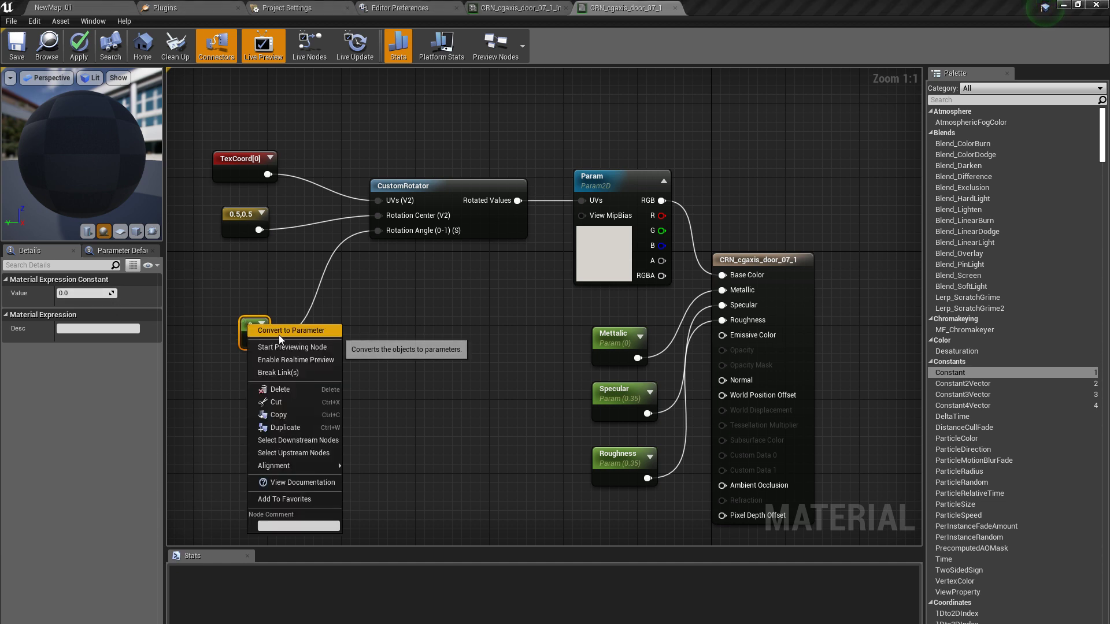
pyautogui.click(279, 335)
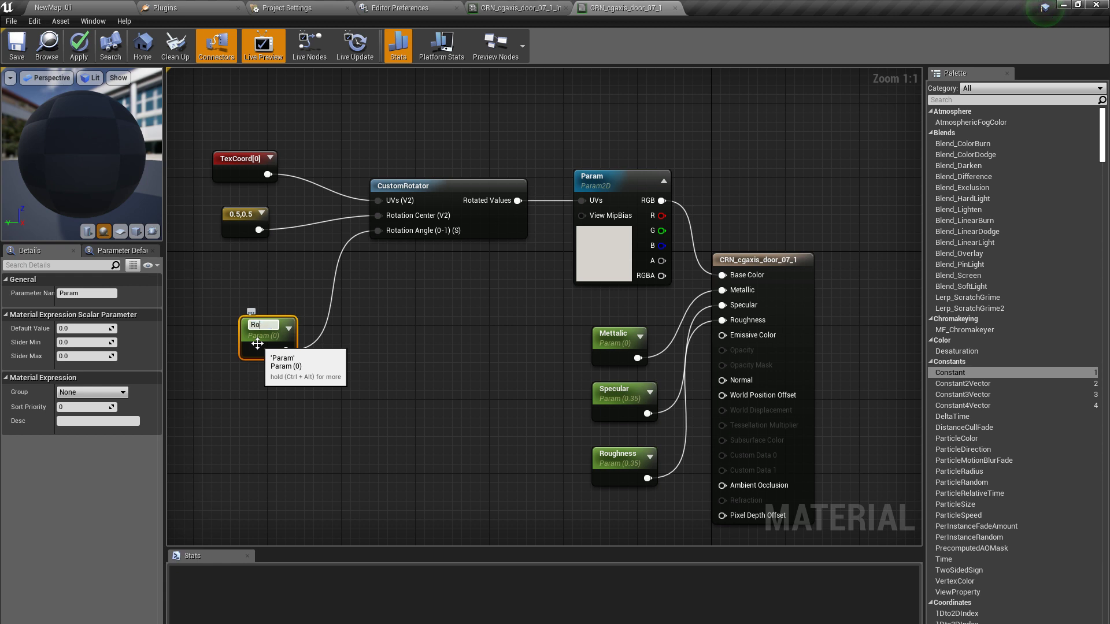
pyautogui.write('Rotation')
pyautogui.press('Return')
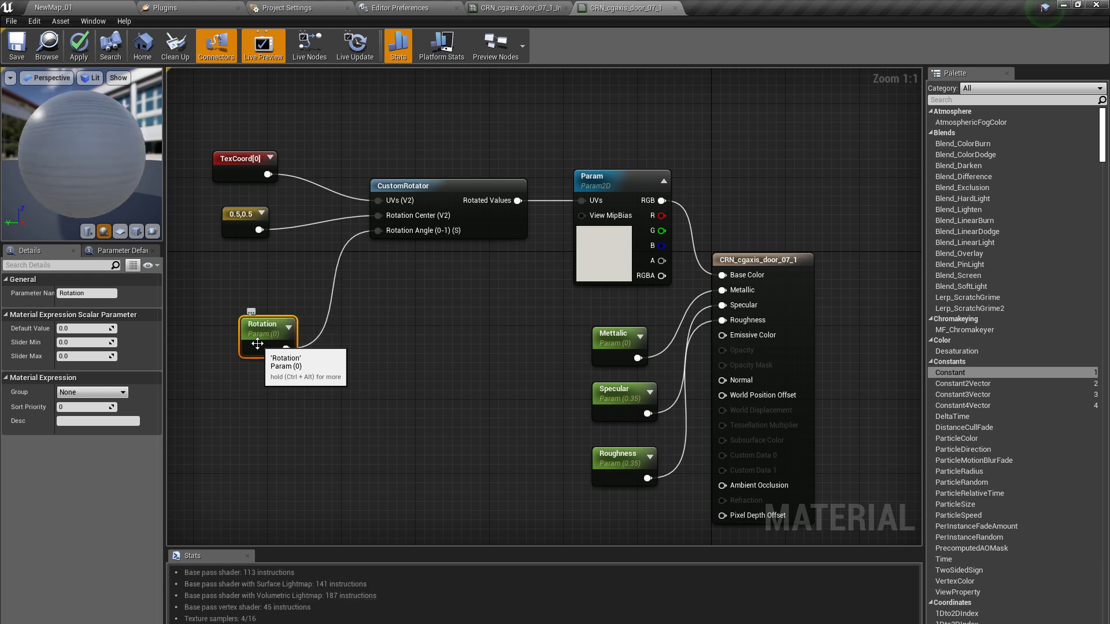
pyautogui.click(80, 343)
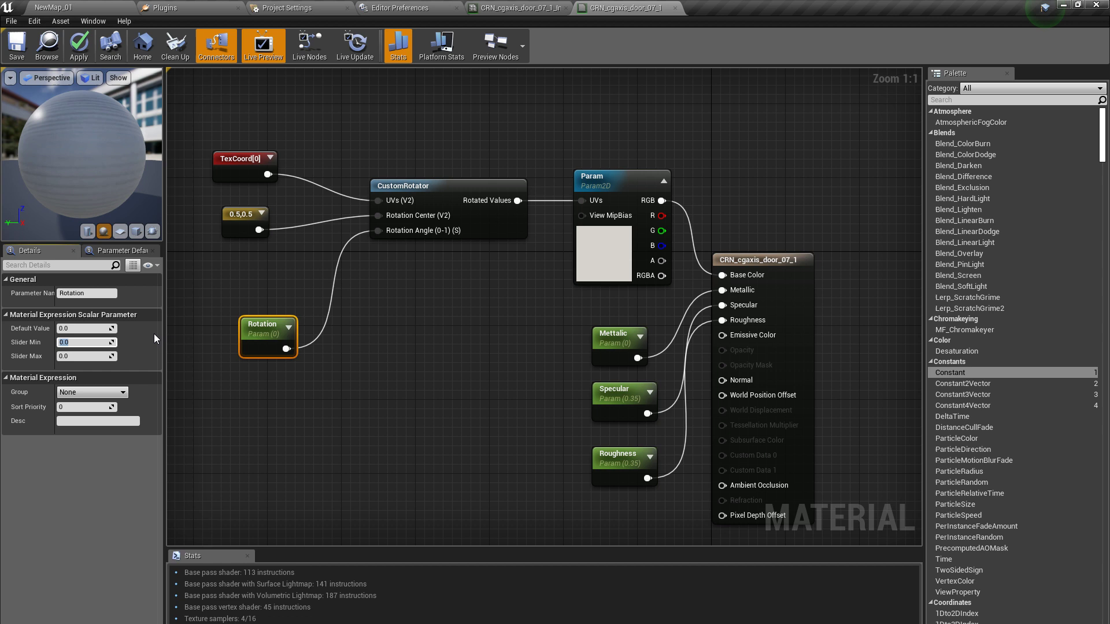
pyautogui.write('.25')
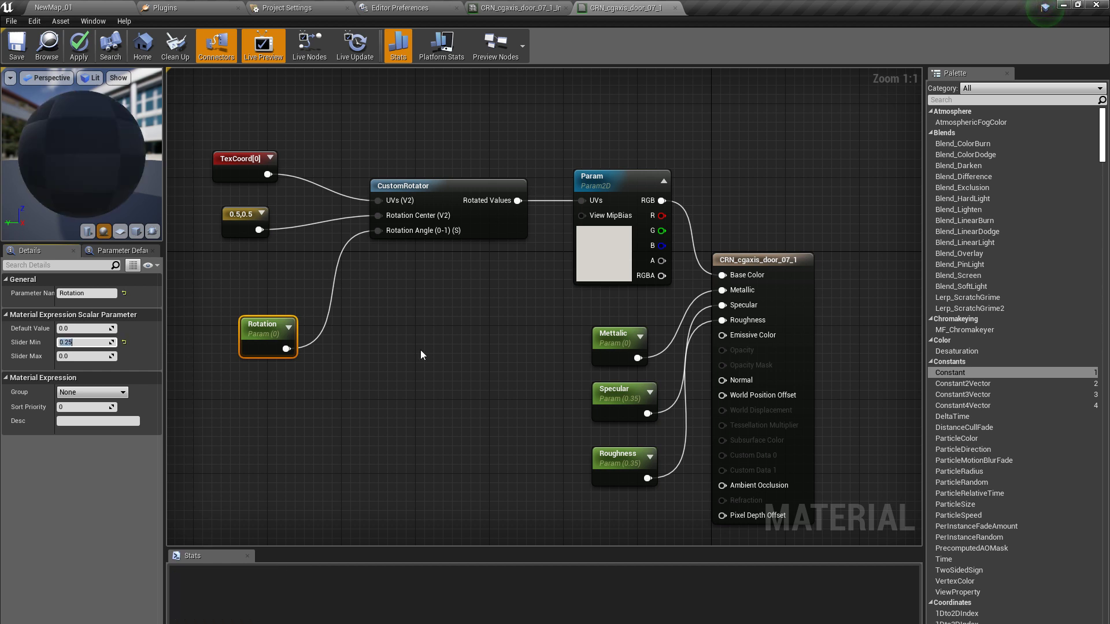
pyautogui.click(421, 349)
pyautogui.click(85, 47)
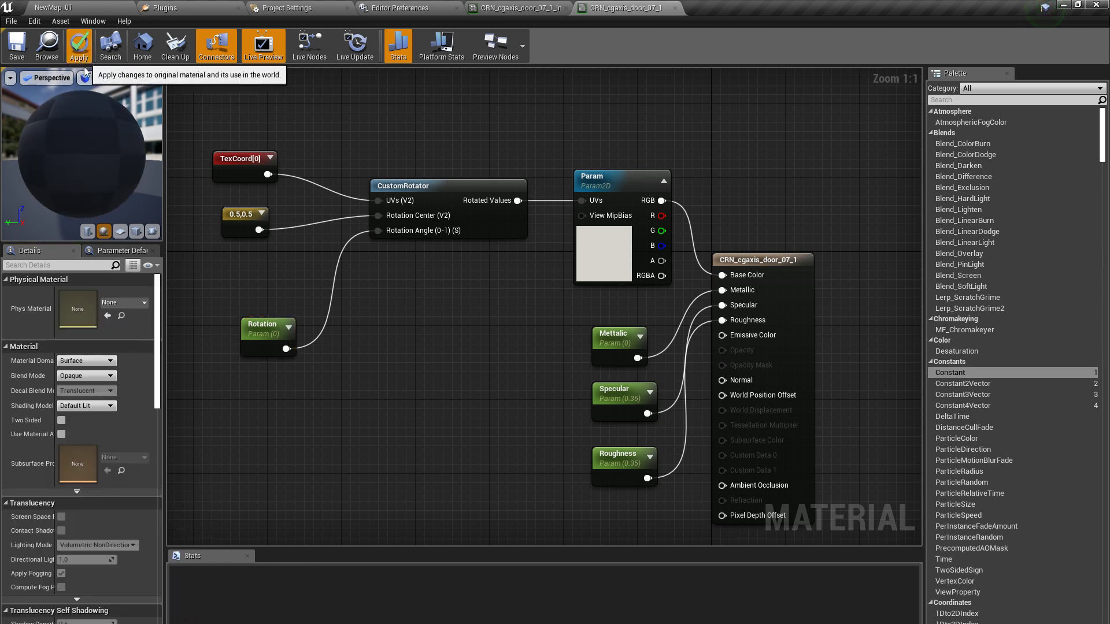
pyautogui.click(263, 331)
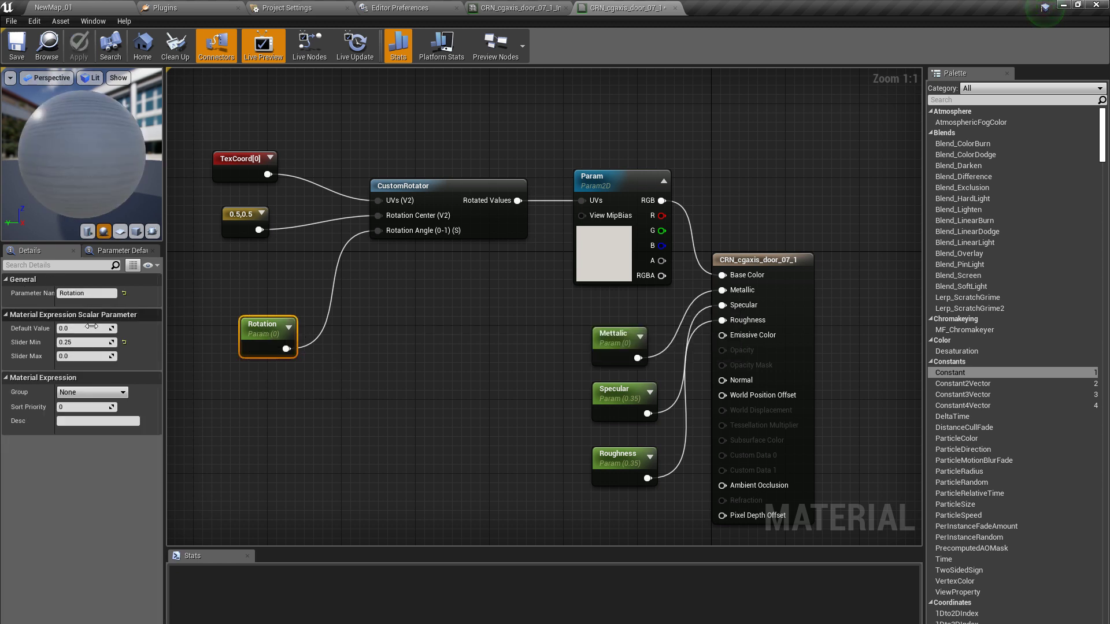
pyautogui.click(125, 343)
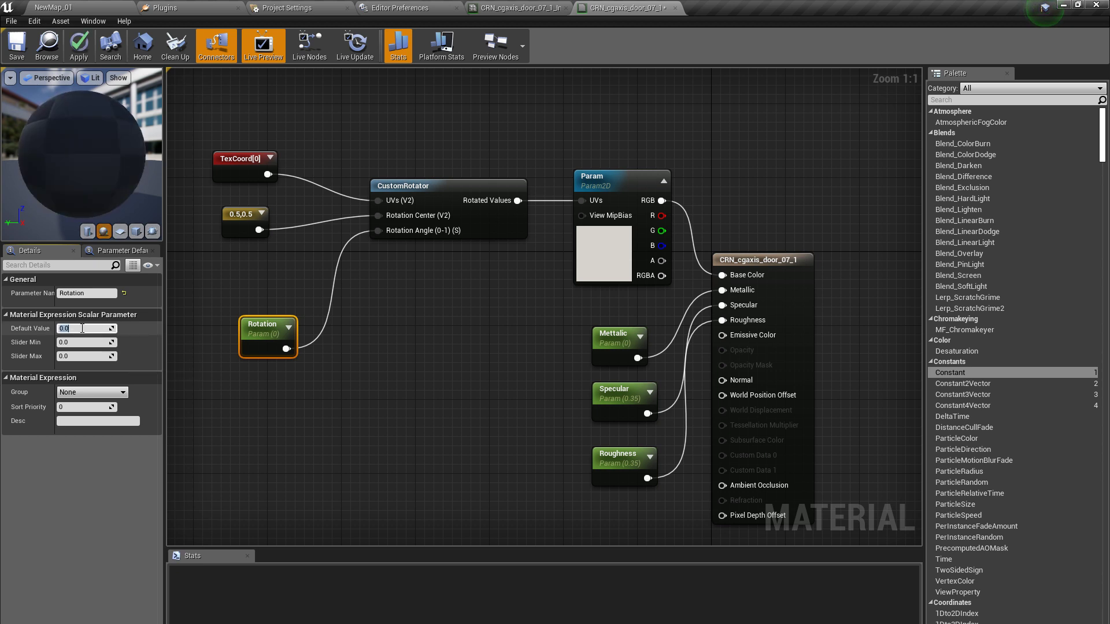
# Step: Set the Rotation parameter's default value to 0.25 and apply the changes to the material
pyautogui.click(82, 328)
pyautogui.write('.25')
pyautogui.press('Return')
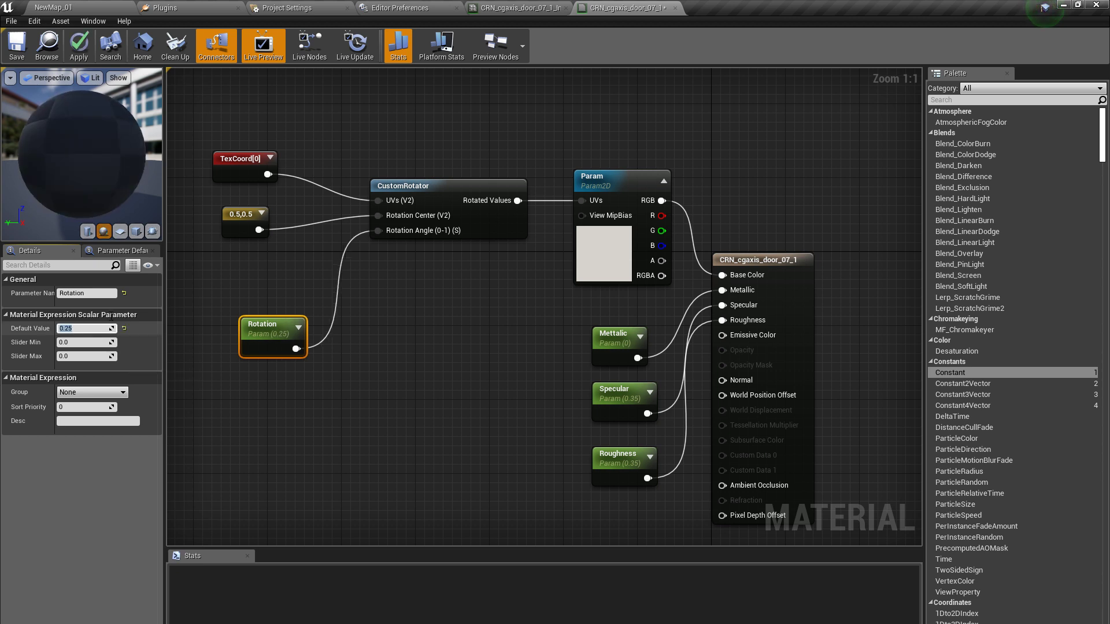
pyautogui.click(79, 47)
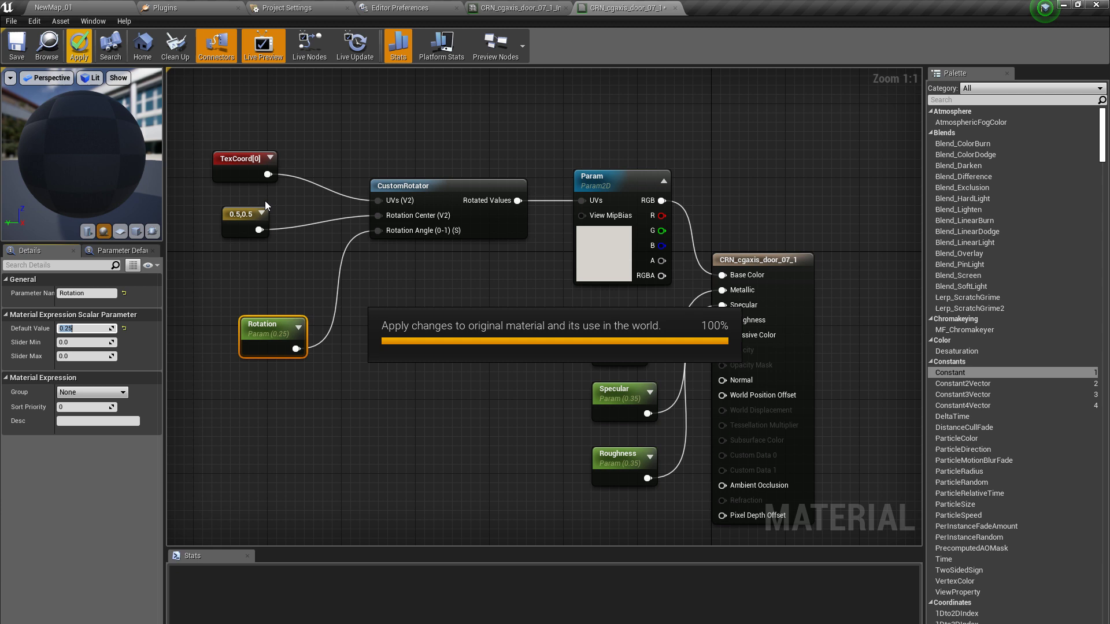
# Step: Return to the NewMap_01 level and inspect the wood grain direction on the doors from several angles
pyautogui.click(107, 11)
pyautogui.press('Escape')
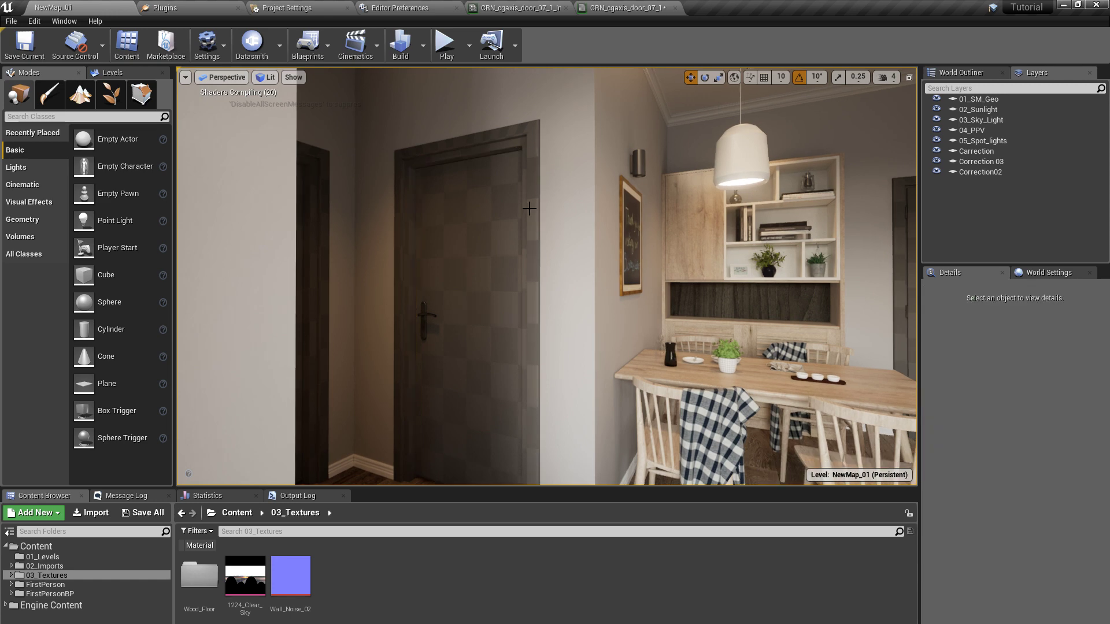
pyautogui.moveTo(527, 208); pyautogui.dragTo(489, 226, button='right')
pyautogui.click(489, 226)
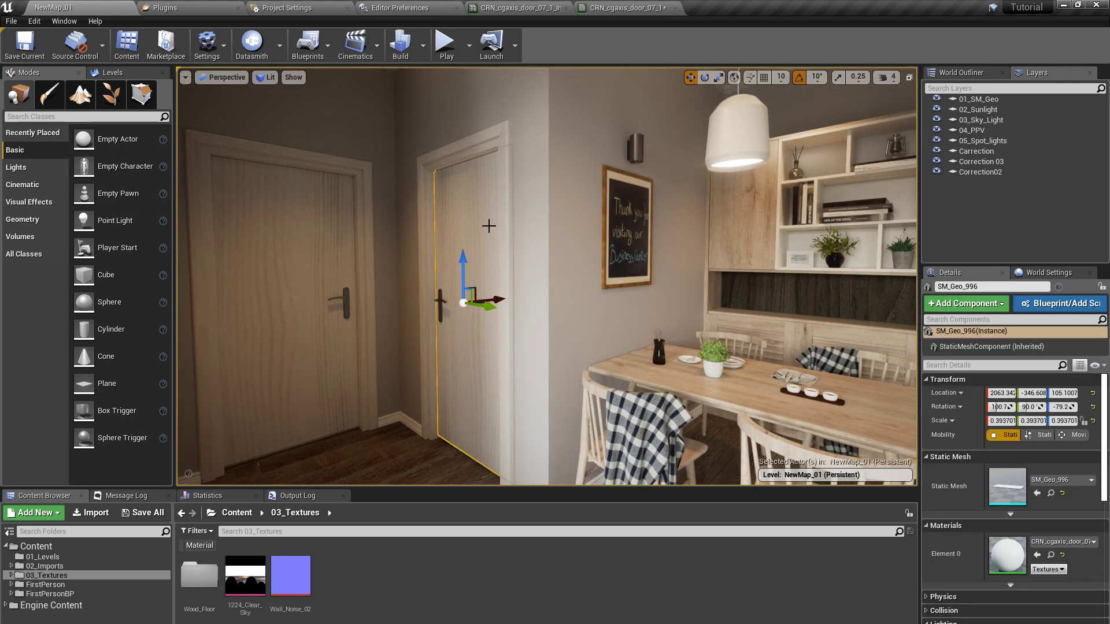
pyautogui.press('f')
pyautogui.moveTo(585, 253)
pyautogui.keyDown('alt'); pyautogui.mouseDown()
pyautogui.moveTo(649, 248)
pyautogui.moveTo(583, 256)
pyautogui.mouseUp(); pyautogui.keyUp('alt')
pyautogui.press('Escape')
pyautogui.scroll(-3, 647, 256)
pyautogui.moveTo(584, 256); pyautogui.dragTo(494, 262, button='right')
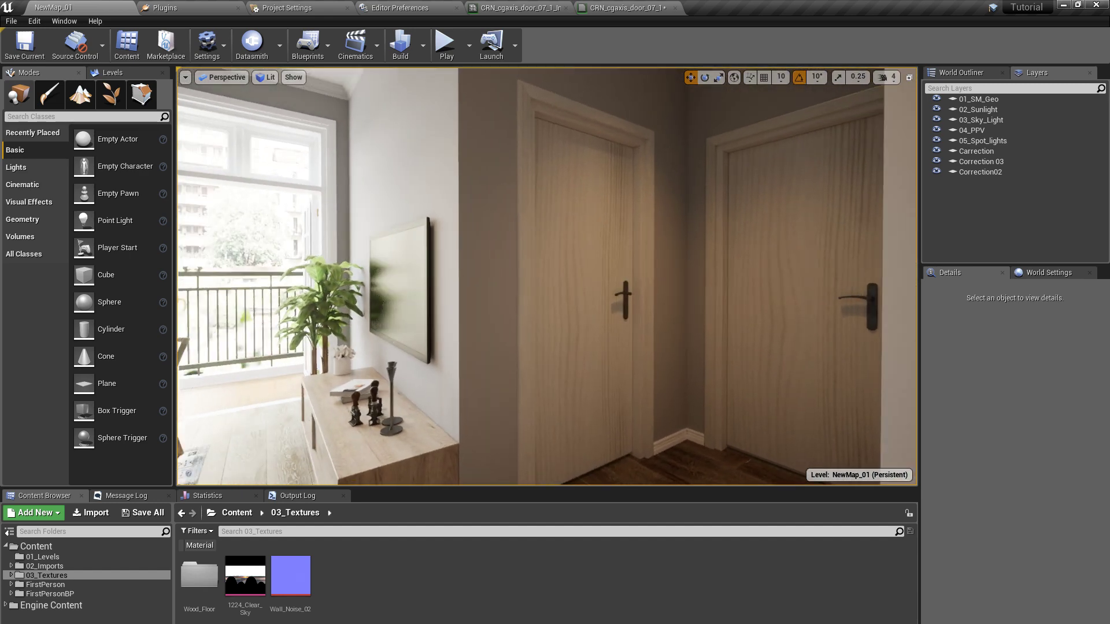
# Step: Return to the door material and set the TexCoord node's UTiling and VTiling to 3
pyautogui.click(627, 8)
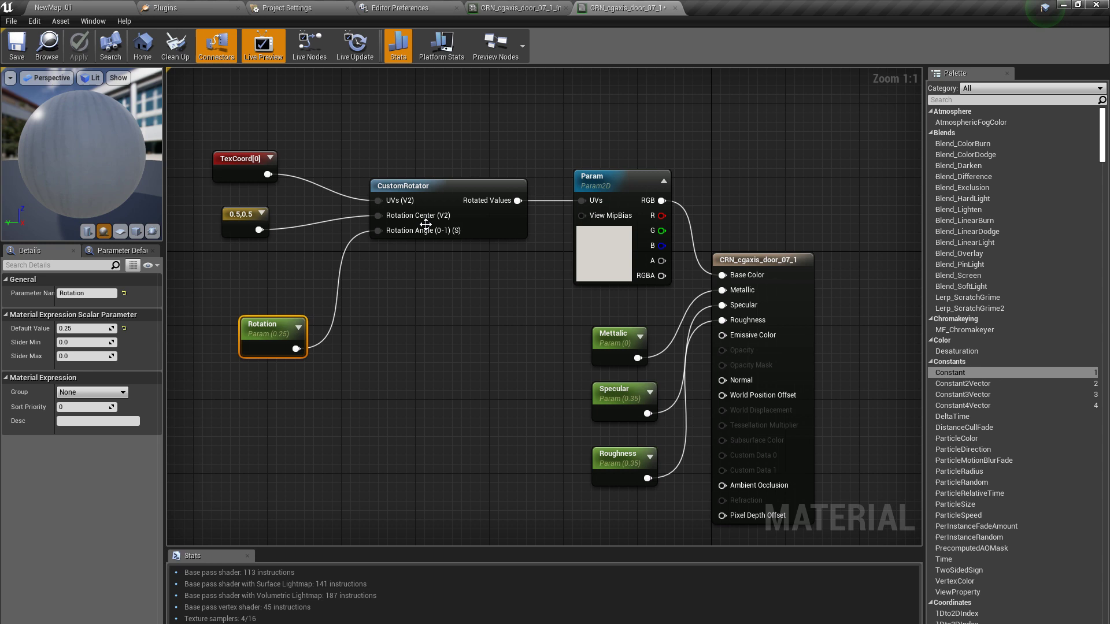
pyautogui.moveTo(398, 290); pyautogui.dragTo(647, 376, button='right')
pyautogui.moveTo(481, 246); pyautogui.dragTo(398, 228)
pyautogui.click(77, 307)
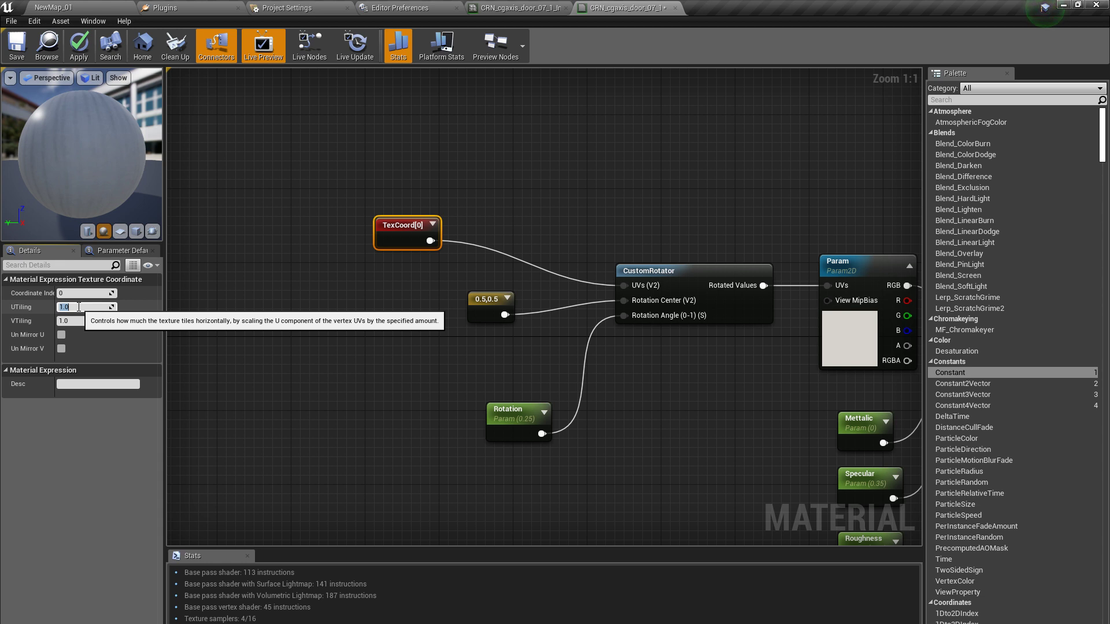
pyautogui.write('3')
pyautogui.press('Tab')
pyautogui.write('3')
pyautogui.press('Return')
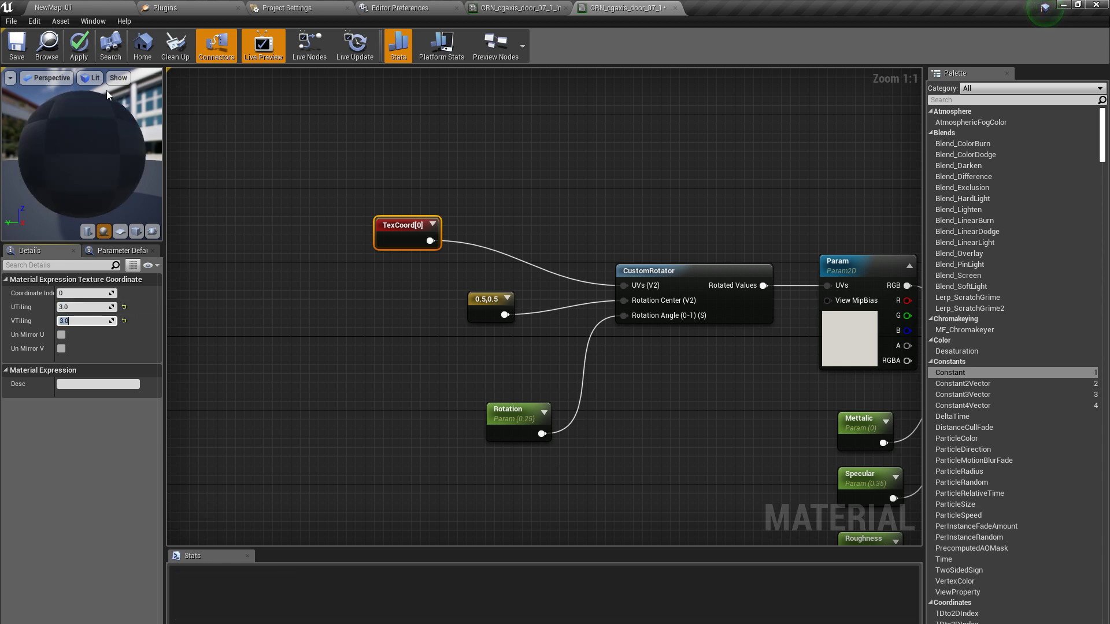
# Step: Return to the NewMap_01 level and inspect the wood grain scale on the doors from near and far
pyautogui.click(106, 6)
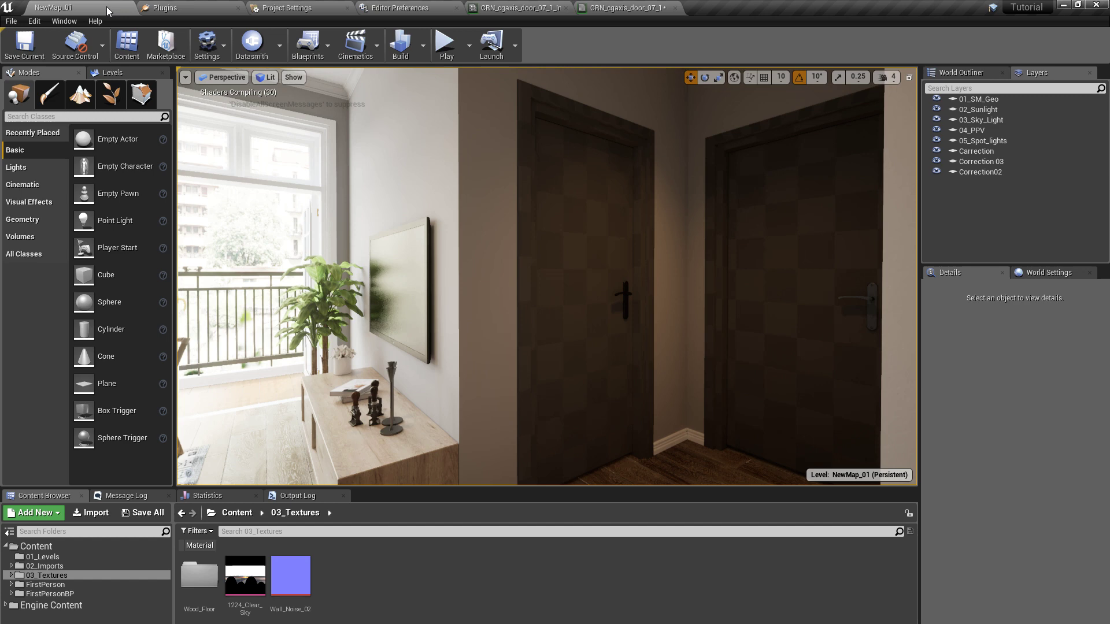
pyautogui.press('a')
pyautogui.moveTo(579, 278); pyautogui.dragTo(557, 265, button='right')
pyautogui.click(528, 245)
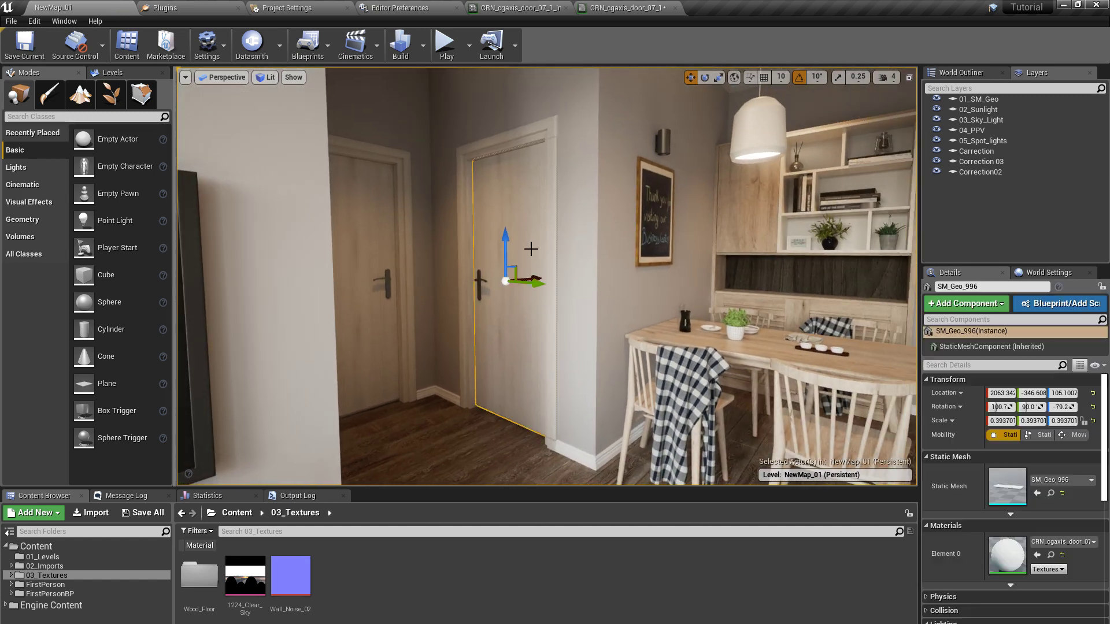
pyautogui.press('f')
pyautogui.moveTo(530, 255)
pyautogui.keyDown('alt'); pyautogui.mouseDown()
pyautogui.moveTo(562, 255)
pyautogui.moveTo(540, 256)
pyautogui.mouseUp(); pyautogui.keyUp('alt')
pyautogui.scroll(-4, 636, 257)
pyautogui.moveTo(636, 258)
pyautogui.mouseDown(button='right')
pyautogui.moveTo(688, 265)
pyautogui.moveTo(630, 251)
pyautogui.moveTo(607, 254)
pyautogui.moveTo(618, 263)
pyautogui.moveTo(492, 263)
pyautogui.moveTo(651, 265)
pyautogui.mouseUp(button='right')
pyautogui.press('Escape')
pyautogui.scroll(6, 655, 265)
pyautogui.scroll(-4, 654, 265)
pyautogui.scroll(4, 653, 262)
pyautogui.scroll(-5, 654, 261)
pyautogui.scroll(-5, 684, 265)
pyautogui.moveTo(679, 265); pyautogui.dragTo(731, 249, button='middle')
# Step: In the door material, insert a Multiply node between the TexCoord node and the CustomRotator's UVs input
pyautogui.click(607, 9)
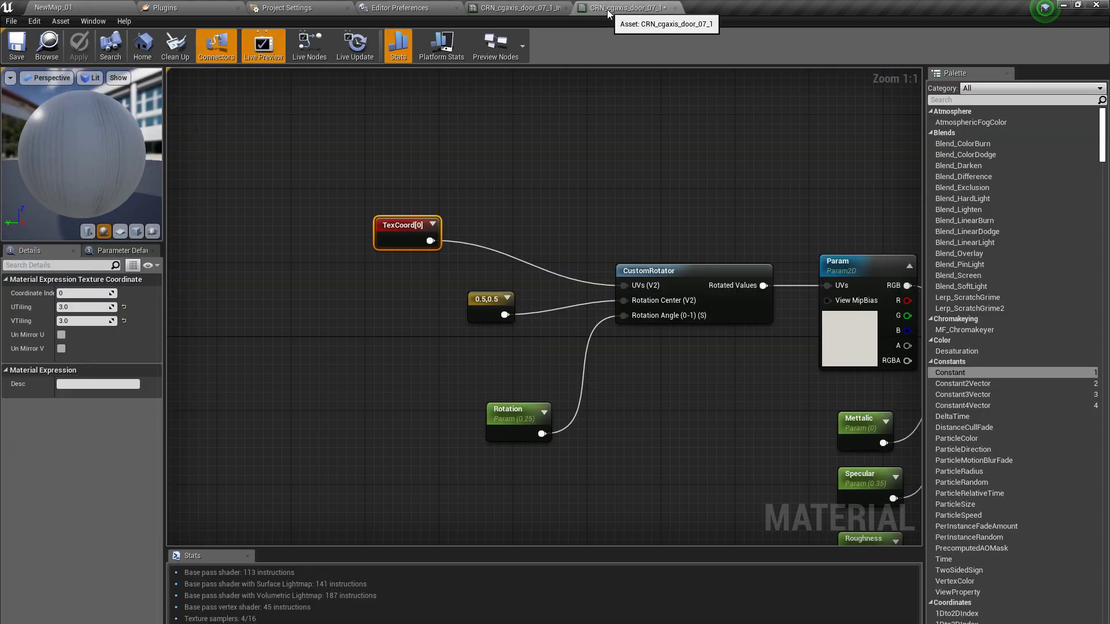
pyautogui.moveTo(567, 190); pyautogui.dragTo(711, 173, button='right')
pyautogui.click(689, 185)
pyautogui.moveTo(548, 212); pyautogui.dragTo(761, 272)
pyautogui.click(519, 215)
pyautogui.click(557, 189)
pyautogui.click(445, 279)
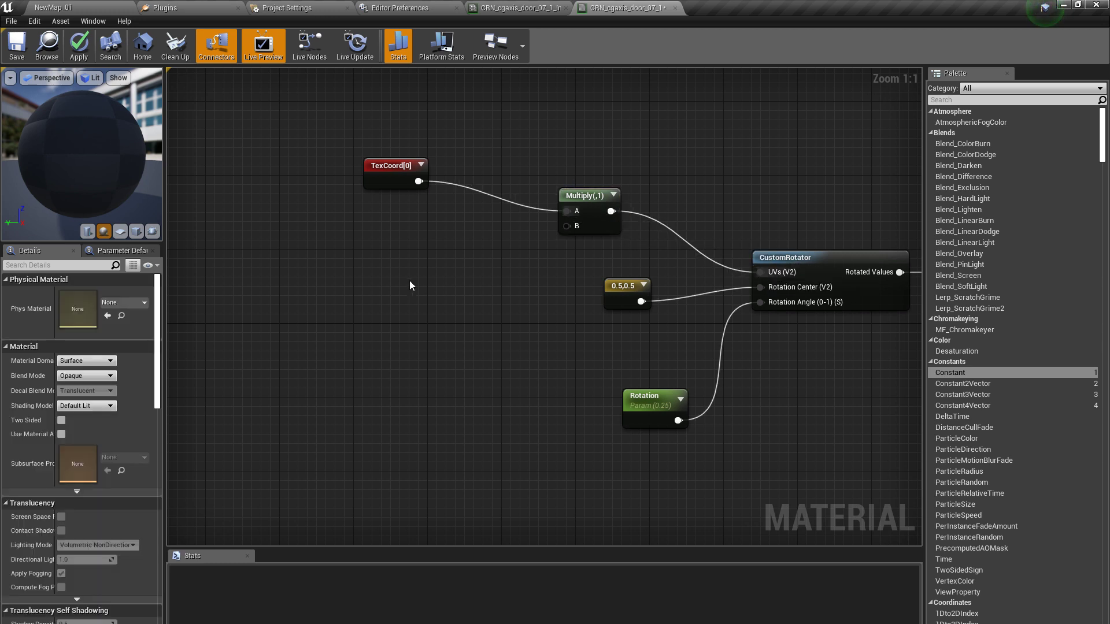
# Step: Add a scalar parameter named UV tiling below the TexCoord node and connect it to the Multiply node's B input
pyautogui.click(394, 270)
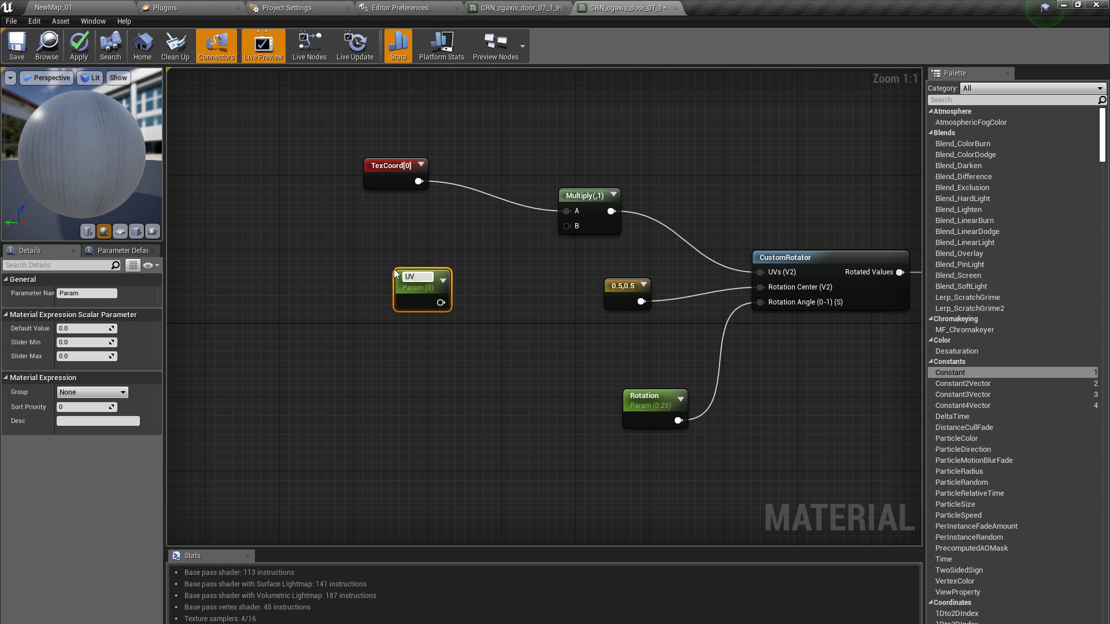
pyautogui.write('ling')
pyautogui.press('Return')
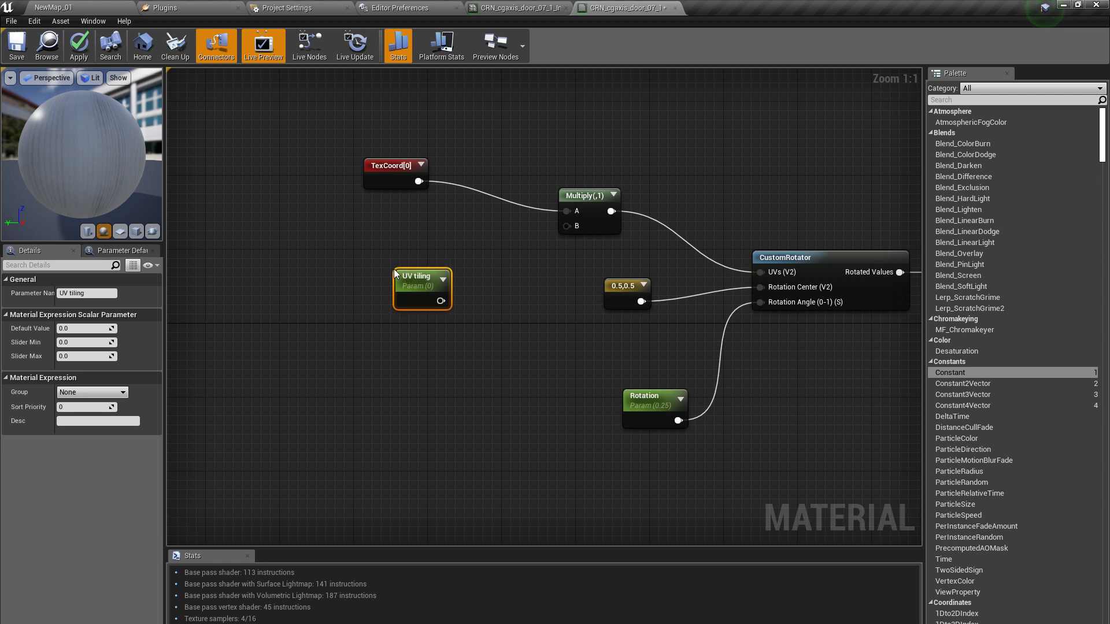
pyautogui.moveTo(440, 300); pyautogui.dragTo(566, 226)
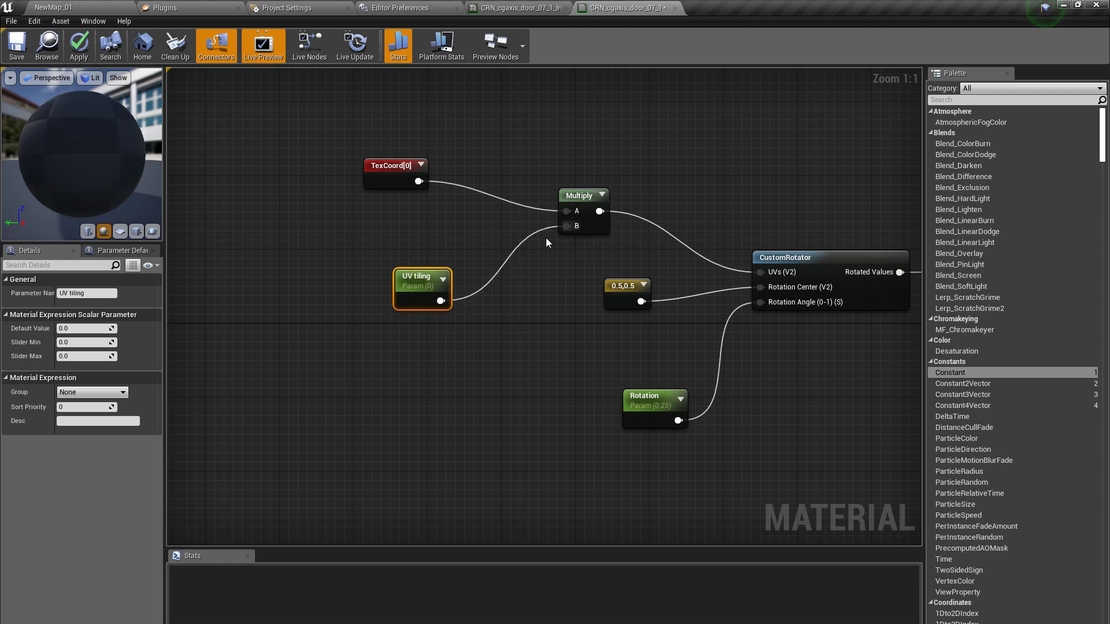
# Step: Align the UV tiling parameter under the TexCoord node, set its default value to 1, and apply the material changes
pyautogui.moveTo(418, 287); pyautogui.dragTo(397, 285)
pyautogui.click(110, 328)
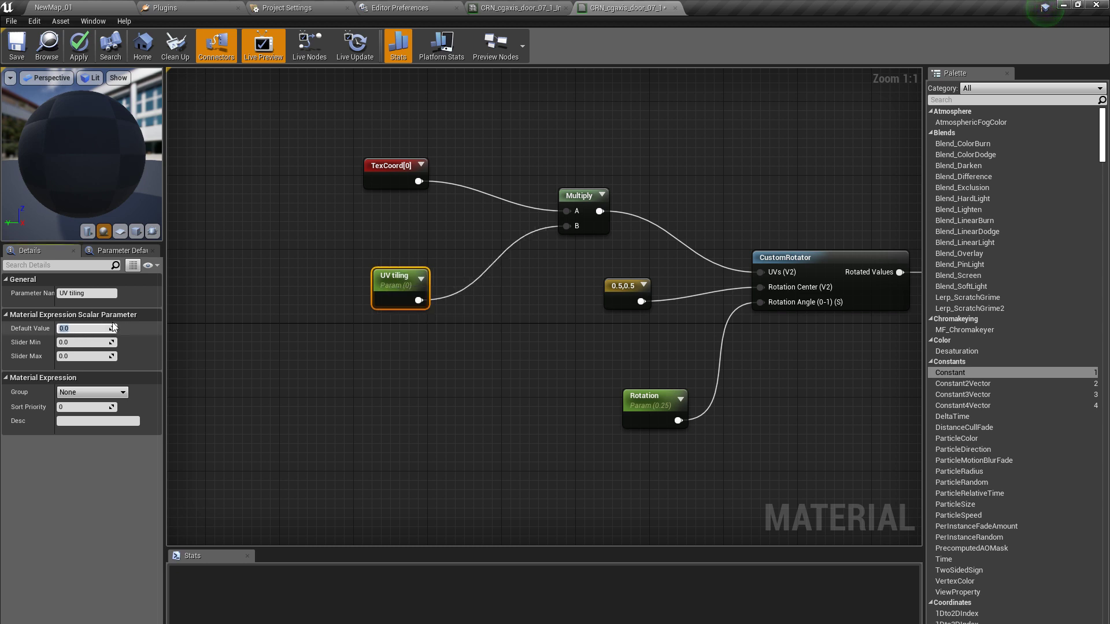
pyautogui.write('1')
pyautogui.press('Return')
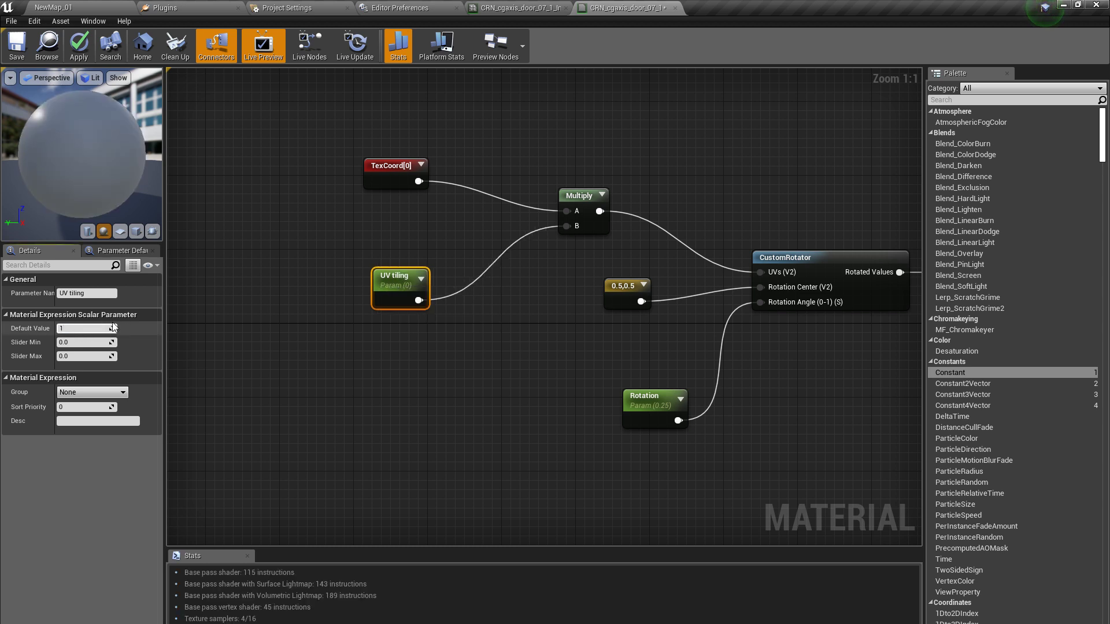
pyautogui.click(81, 42)
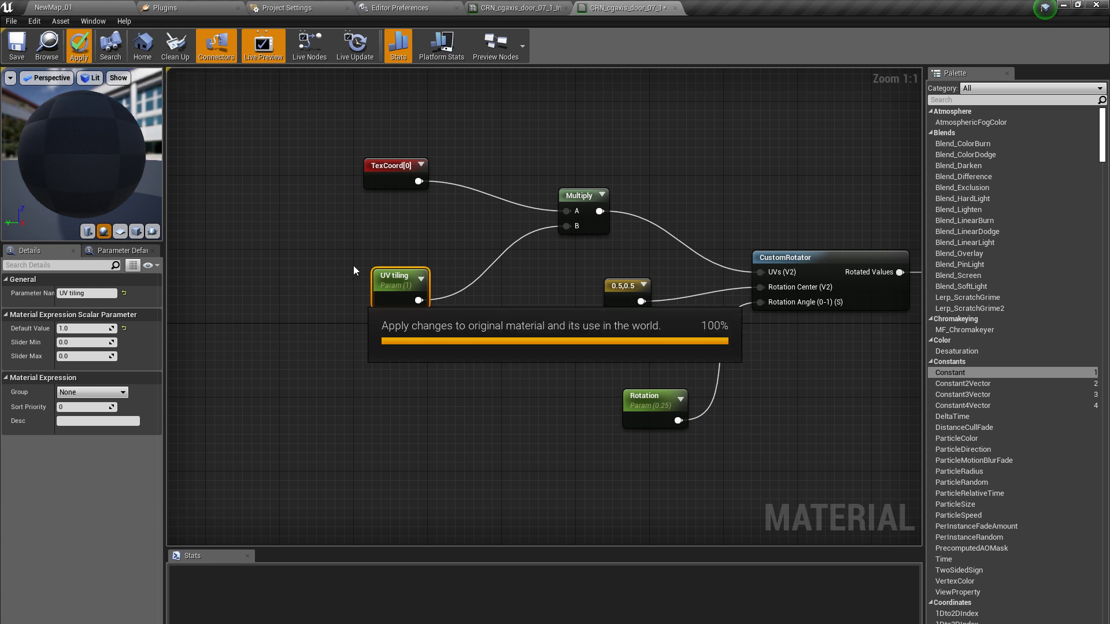
# Step: Reset the TexCoord node's UTiling and VTiling to their default 1.0 and apply the material changes
pyautogui.click(384, 183)
pyautogui.click(124, 307)
pyautogui.click(124, 321)
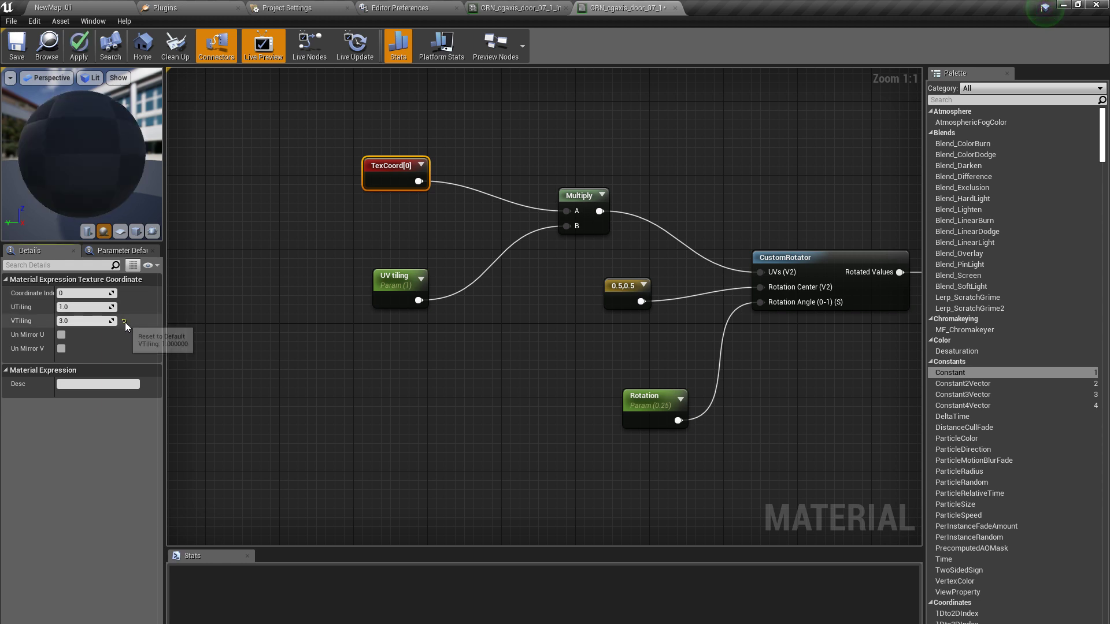
pyautogui.click(79, 46)
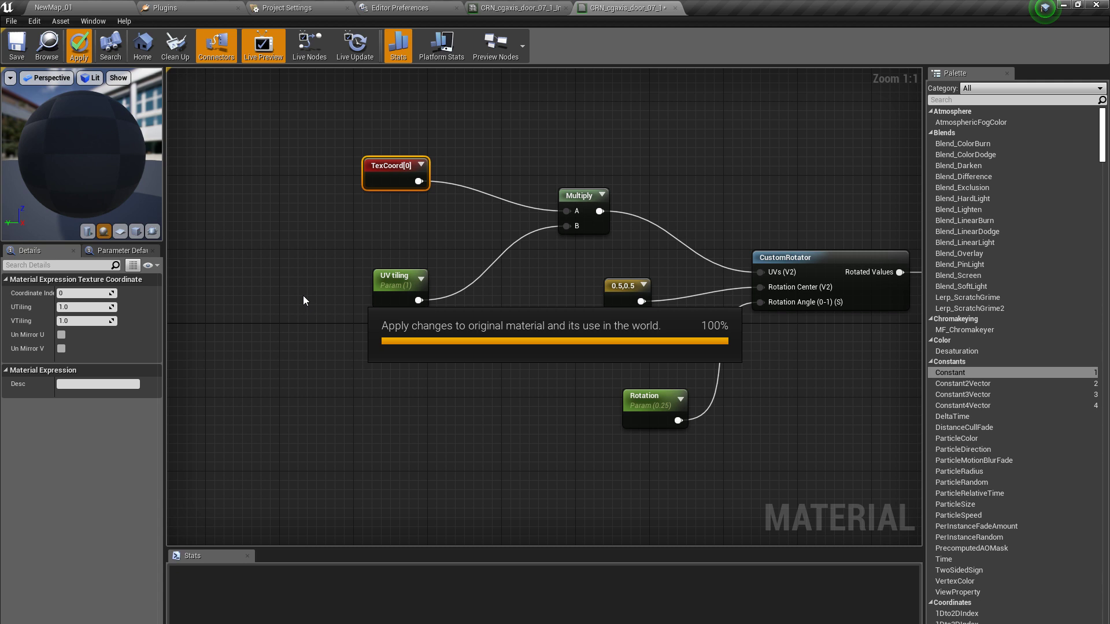
# Step: Return to the NewMap_01 level and open the material instance assigned to the door nearest the dining area
pyautogui.click(110, 8)
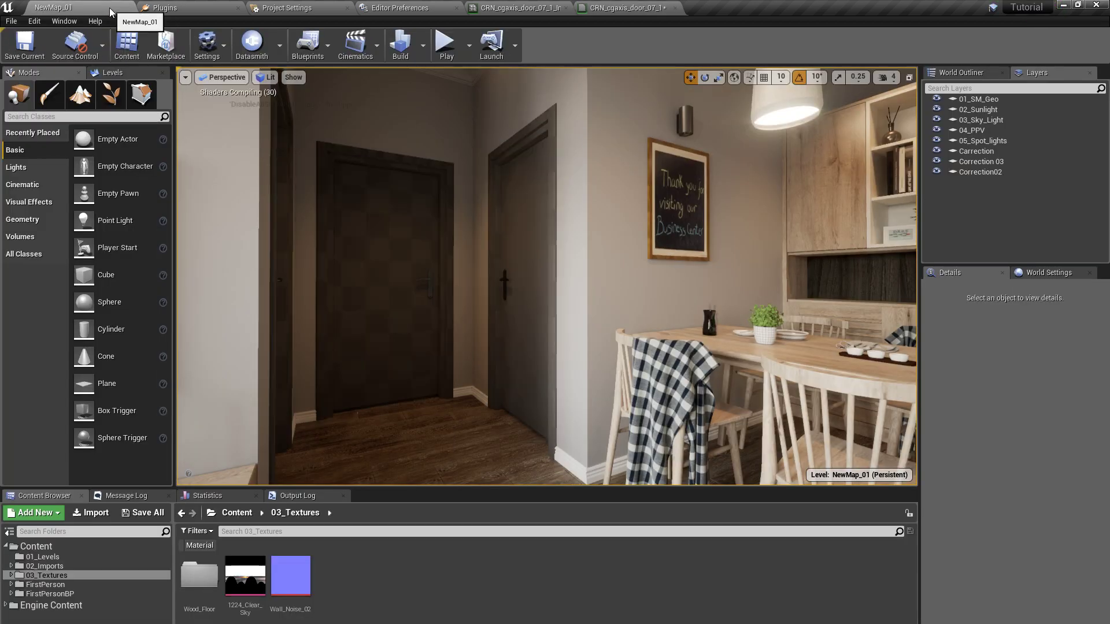
pyautogui.click(507, 236)
pyautogui.press('f')
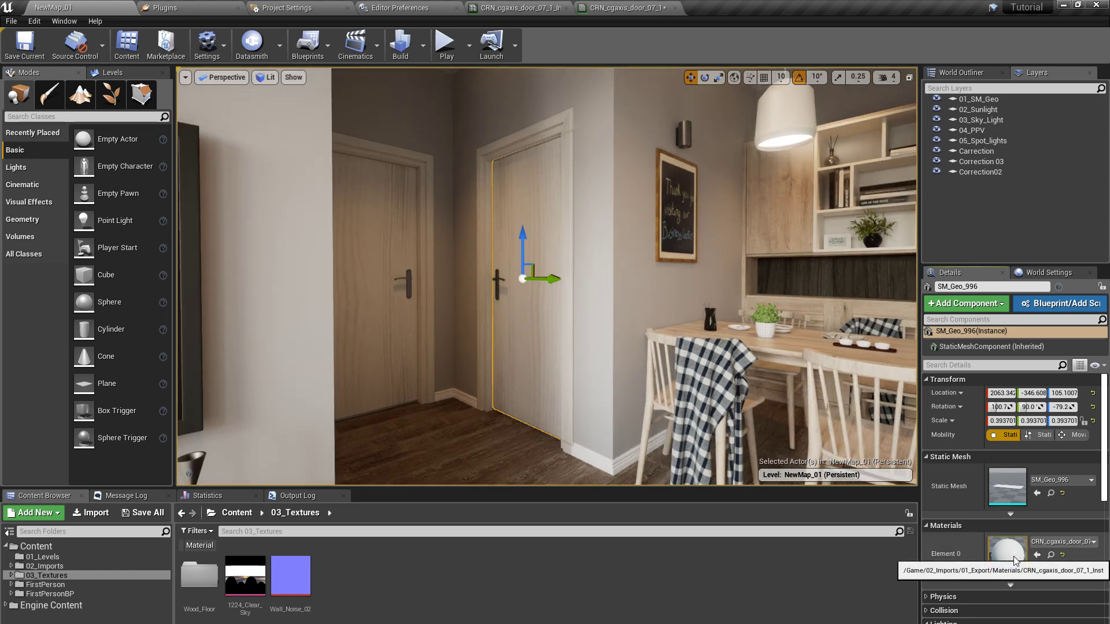
pyautogui.doubleClick(1007, 554)
# Step: Close the parent material's editor and float the material instance window over the level with the door in view
pyautogui.moveTo(619, 7); pyautogui.dragTo(372, 185)
pyautogui.click(530, 11)
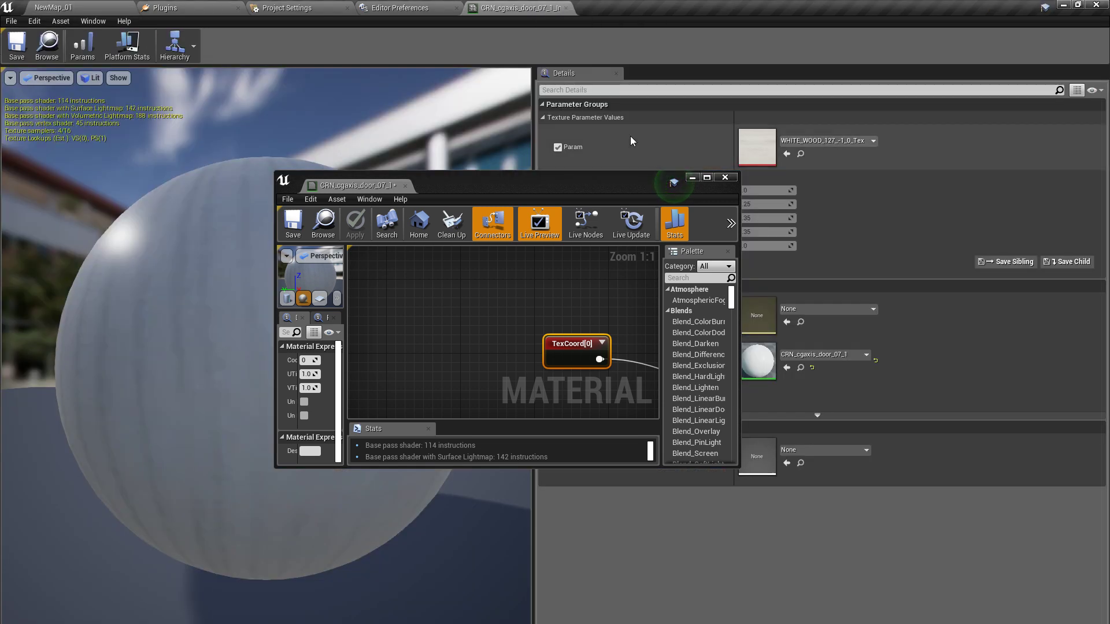
pyautogui.click(725, 177)
pyautogui.moveTo(517, 8); pyautogui.dragTo(249, 254)
pyautogui.moveTo(509, 226); pyautogui.dragTo(544, 225, button='right')
pyautogui.press('Escape')
pyautogui.press('a')
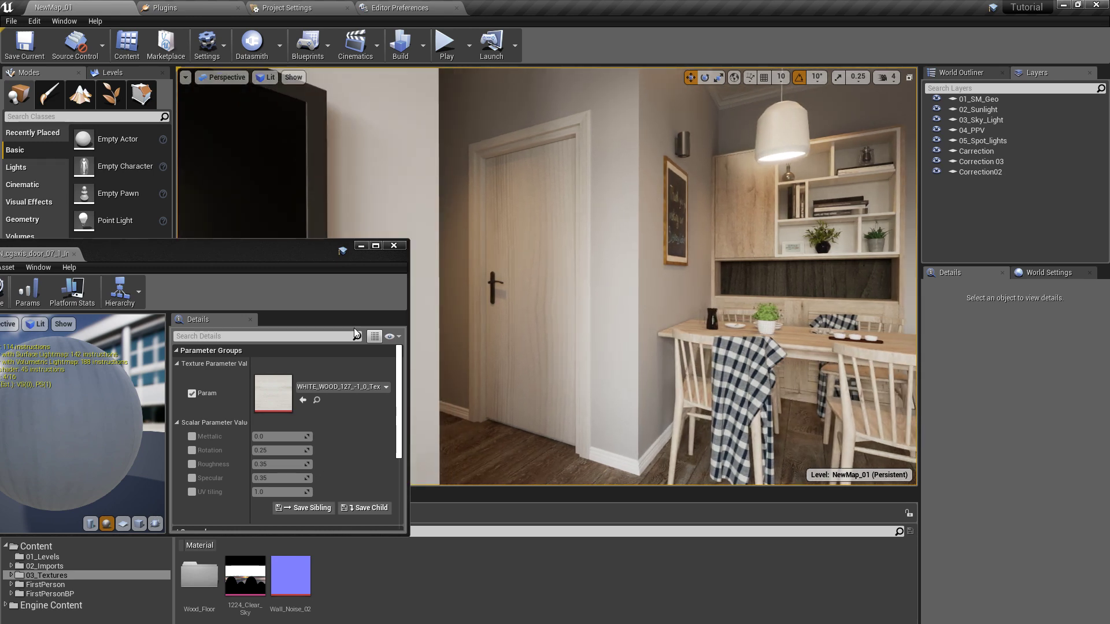
# Step: Enable the UV tiling override in the door's material instance and set it to 1.8
pyautogui.click(192, 492)
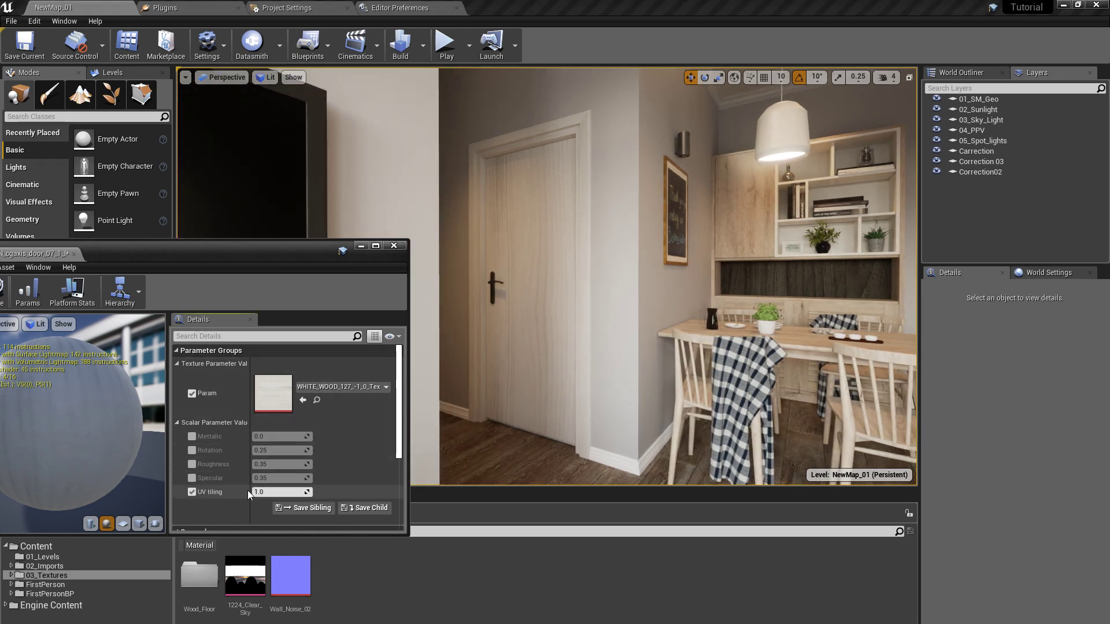
pyautogui.moveTo(260, 491); pyautogui.dragTo(264, 492)
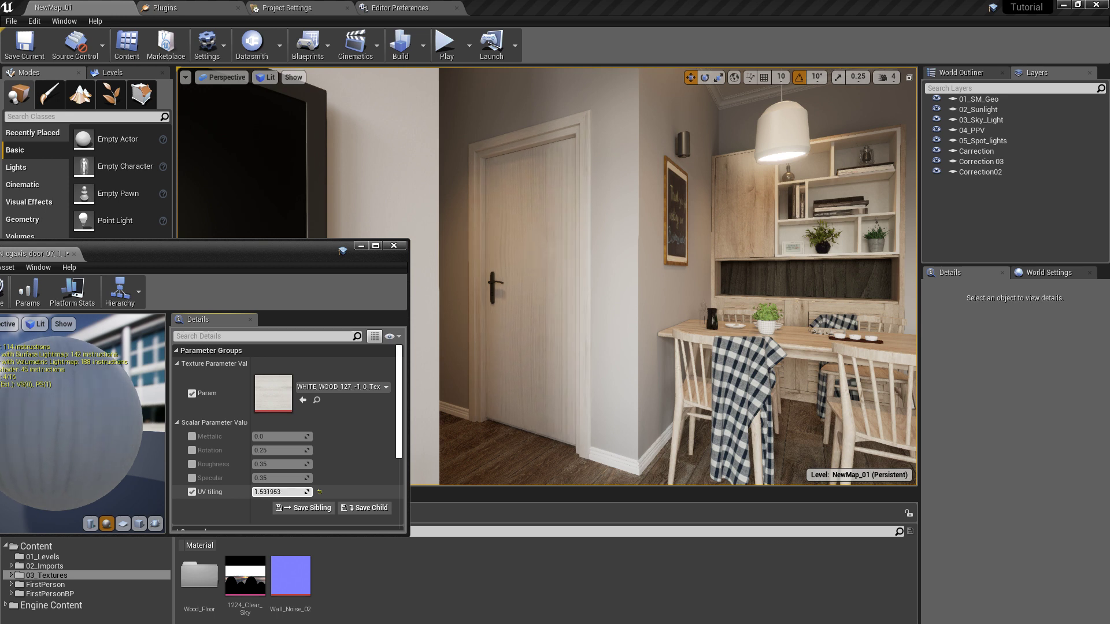
pyautogui.moveTo(264, 492); pyautogui.dragTo(271, 492)
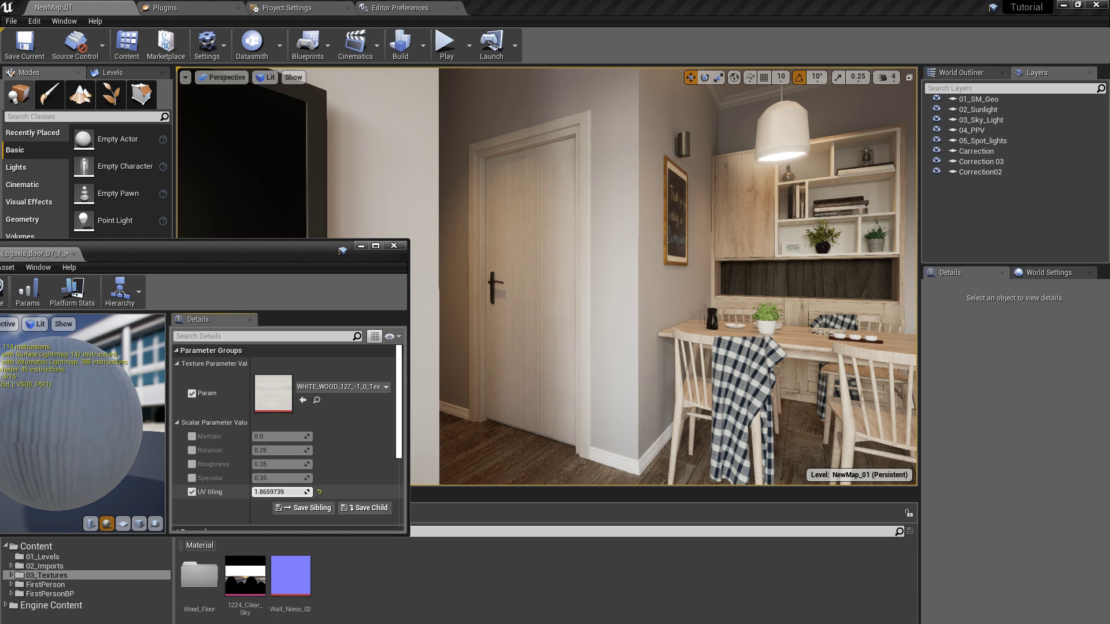
pyautogui.click(274, 492)
pyautogui.write('1.8')
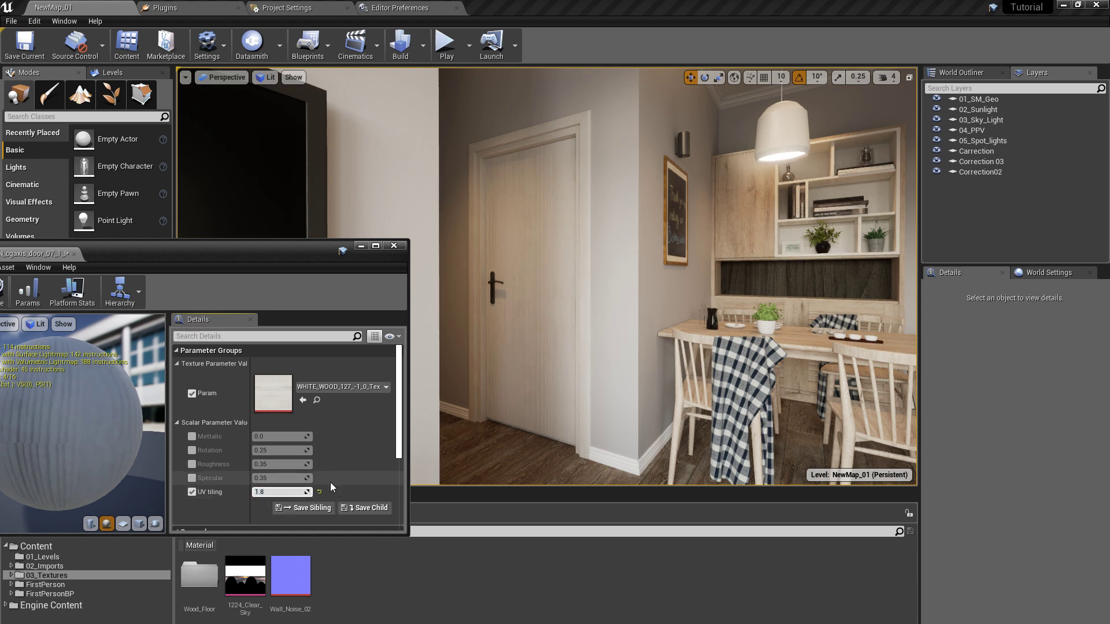
# Step: Inspect the doors around the apartment from several angles and close the material instance window
pyautogui.moveTo(583, 344); pyautogui.dragTo(561, 345, button='right')
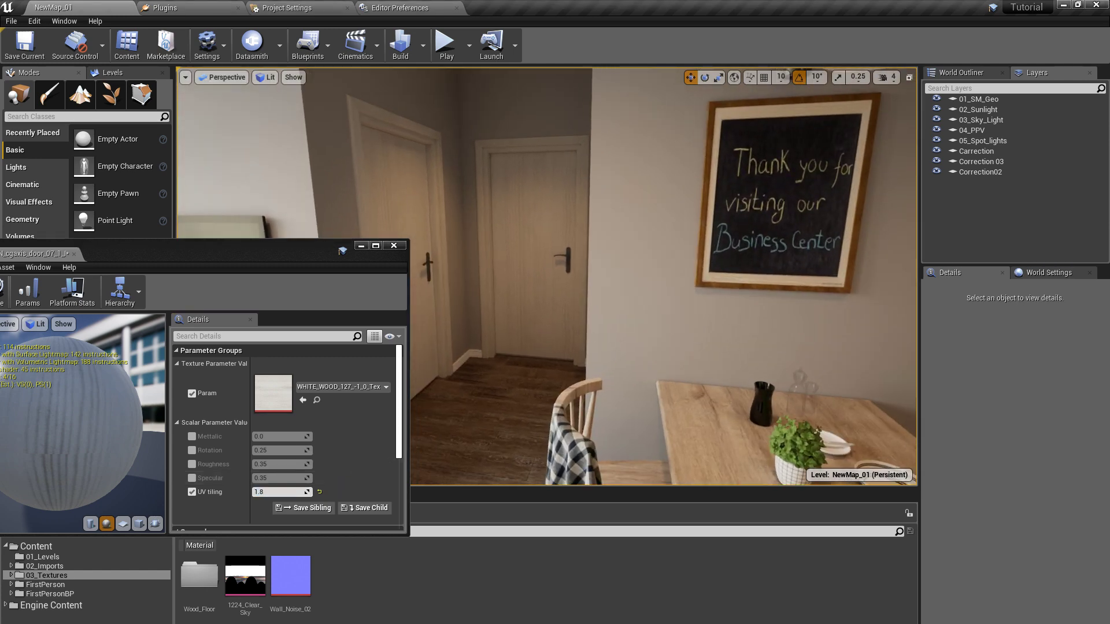
pyautogui.moveTo(440, 351); pyautogui.dragTo(431, 351, button='right')
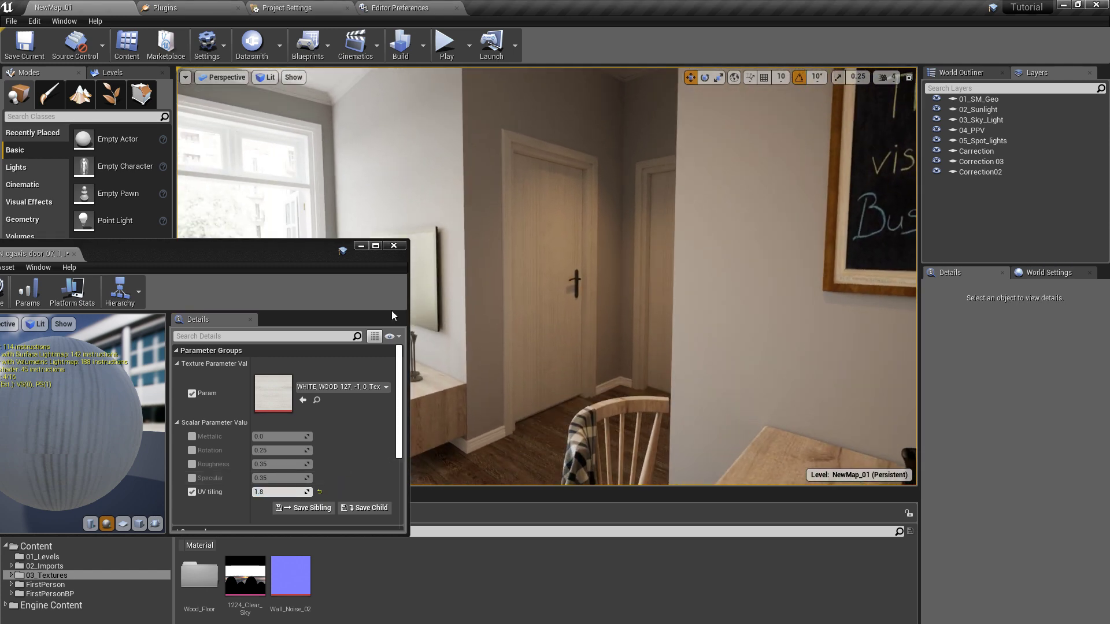
pyautogui.click(394, 247)
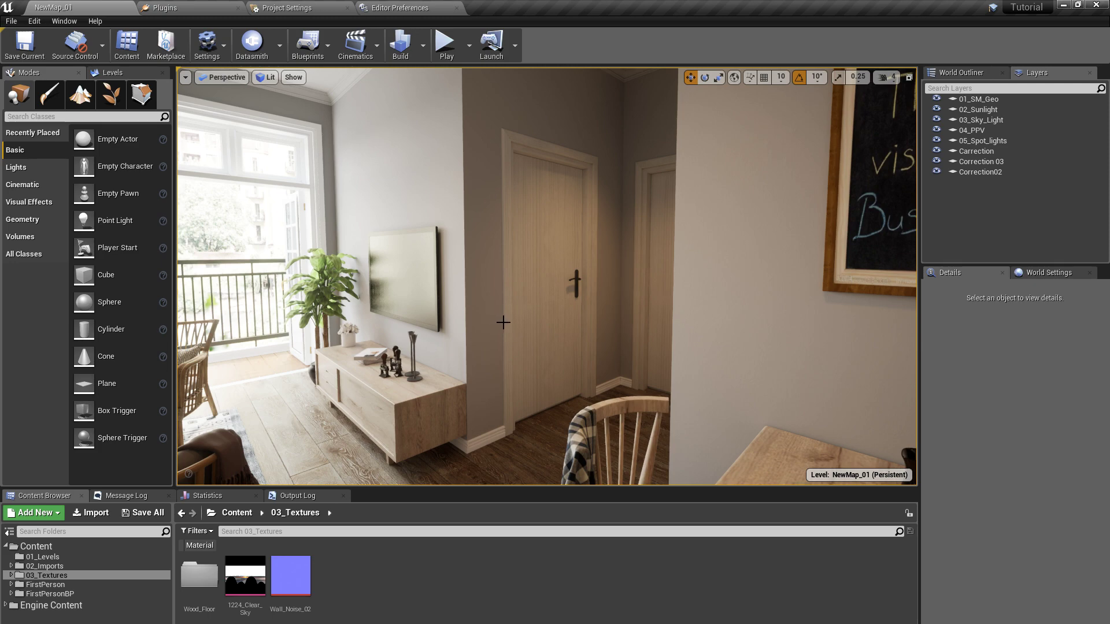
pyautogui.moveTo(503, 322); pyautogui.dragTo(589, 315, button='right')
pyautogui.scroll(-3, 562, 327)
pyautogui.scroll(3, 556, 322)
# Step: Open the material instance of the door beside the shelving cabinet and float its window clear of the door
pyautogui.click(568, 232)
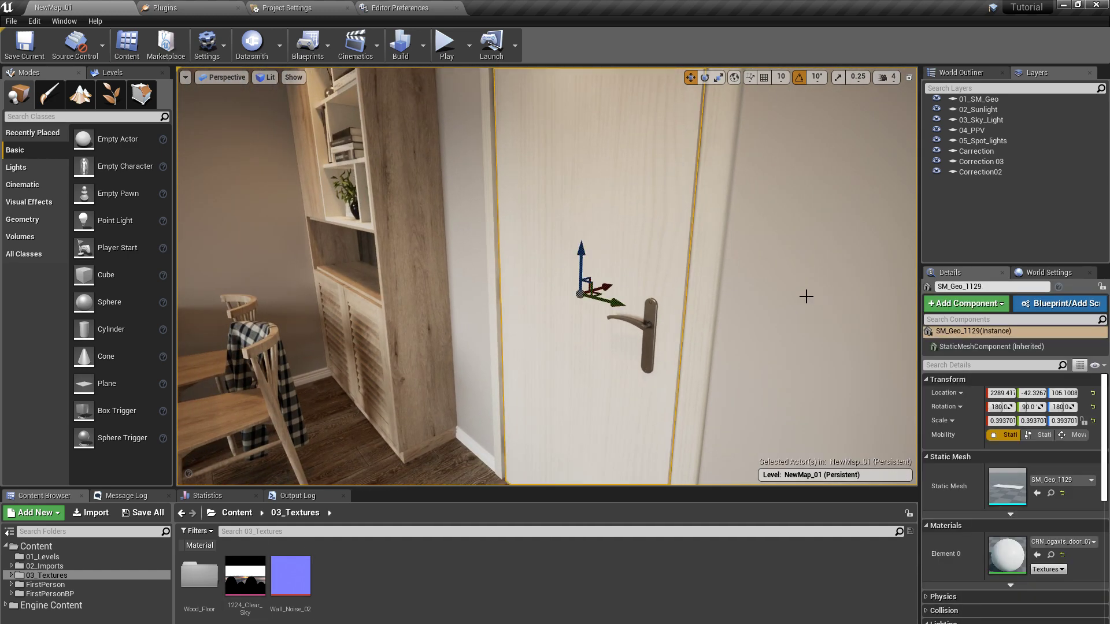
pyautogui.doubleClick(1011, 562)
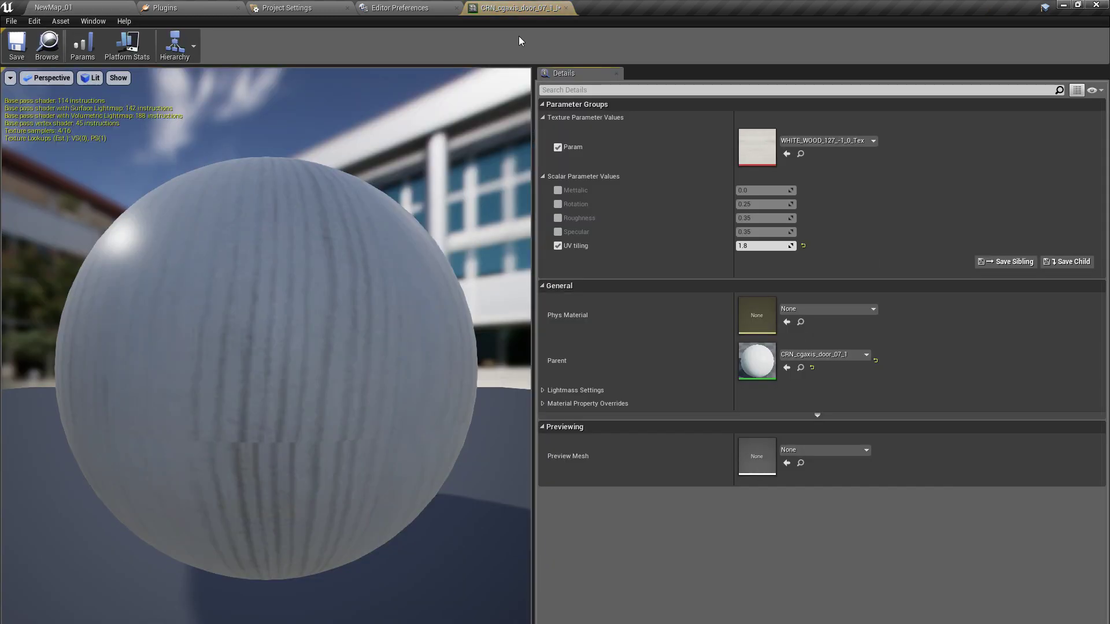
pyautogui.moveTo(520, 8); pyautogui.dragTo(223, 239)
pyautogui.moveTo(370, 235); pyautogui.dragTo(159, 189)
# Step: Set the instance's UV tiling to 3.0, check the wood grain on the door, and close the instance window
pyautogui.click(236, 433)
pyautogui.write('3.0')
pyautogui.press('Return')
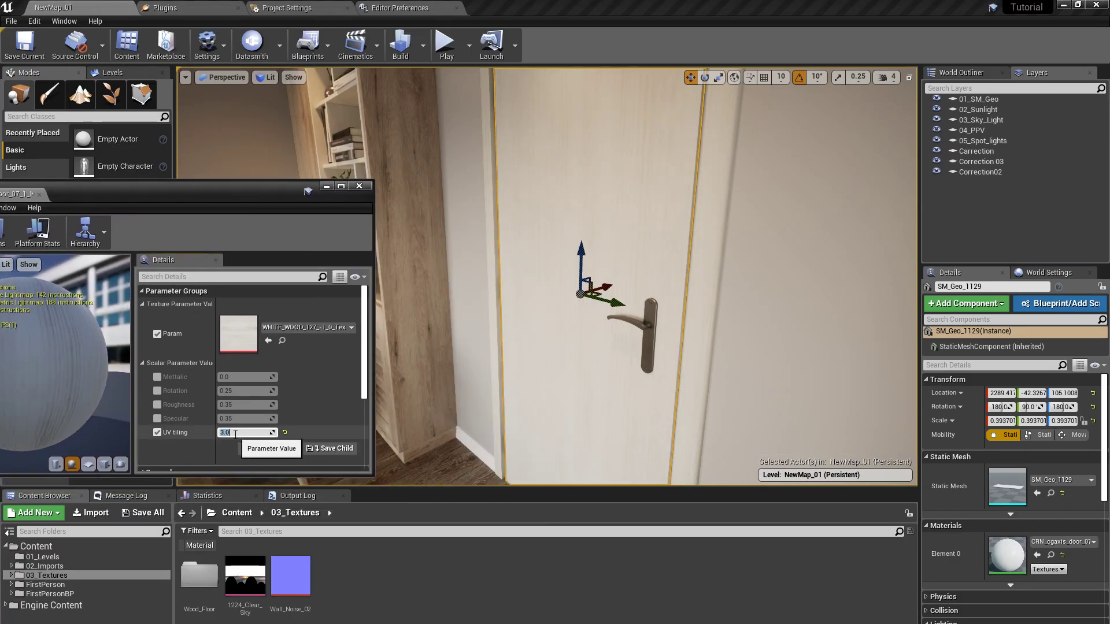
pyautogui.keyDown('alt'); pyautogui.moveTo(698, 376); pyautogui.dragTo(792, 347); pyautogui.keyUp('alt')
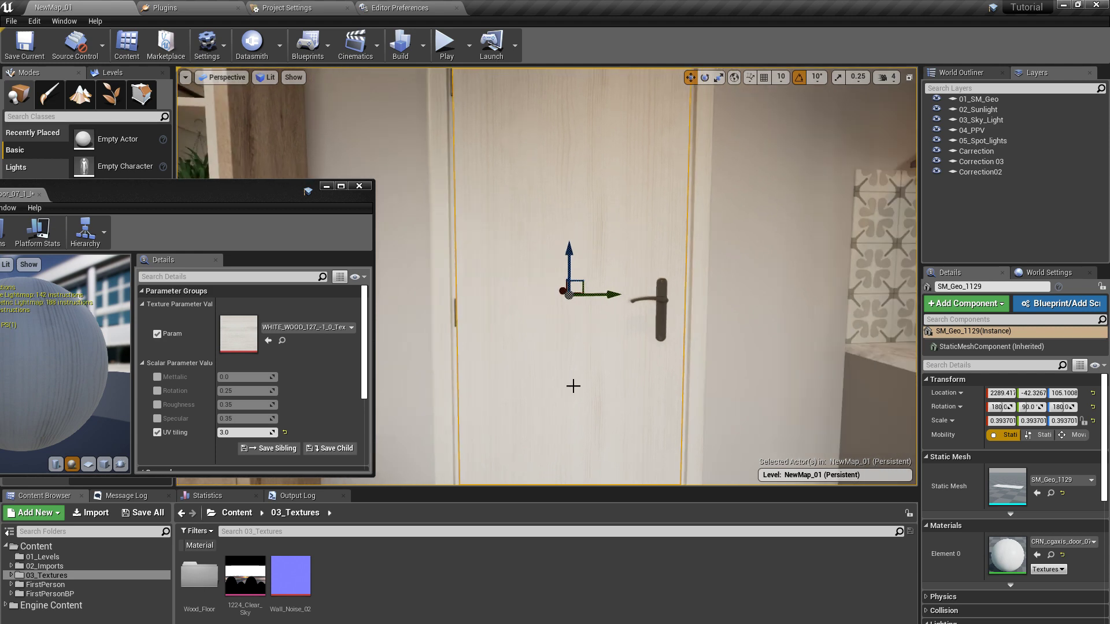
pyautogui.keyDown('alt'); pyautogui.moveTo(572, 386); pyautogui.dragTo(520, 386, button='right'); pyautogui.keyUp('alt')
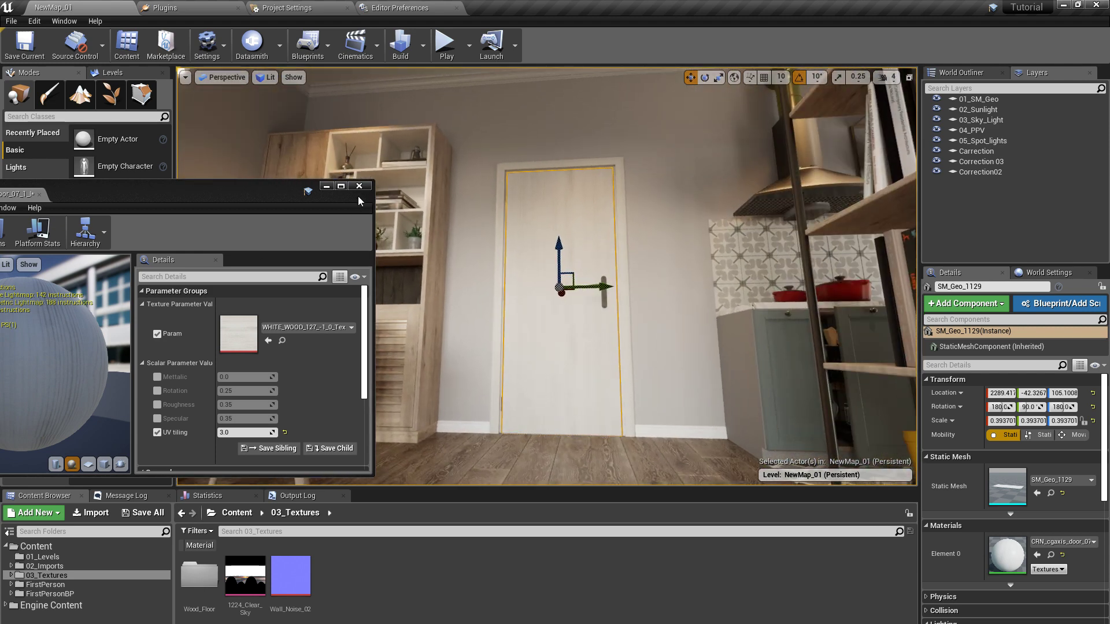
pyautogui.click(359, 186)
# Step: Reopen the door's material instance and its parent material, and review the UV tiling and rotation nodes
pyautogui.doubleClick(1007, 553)
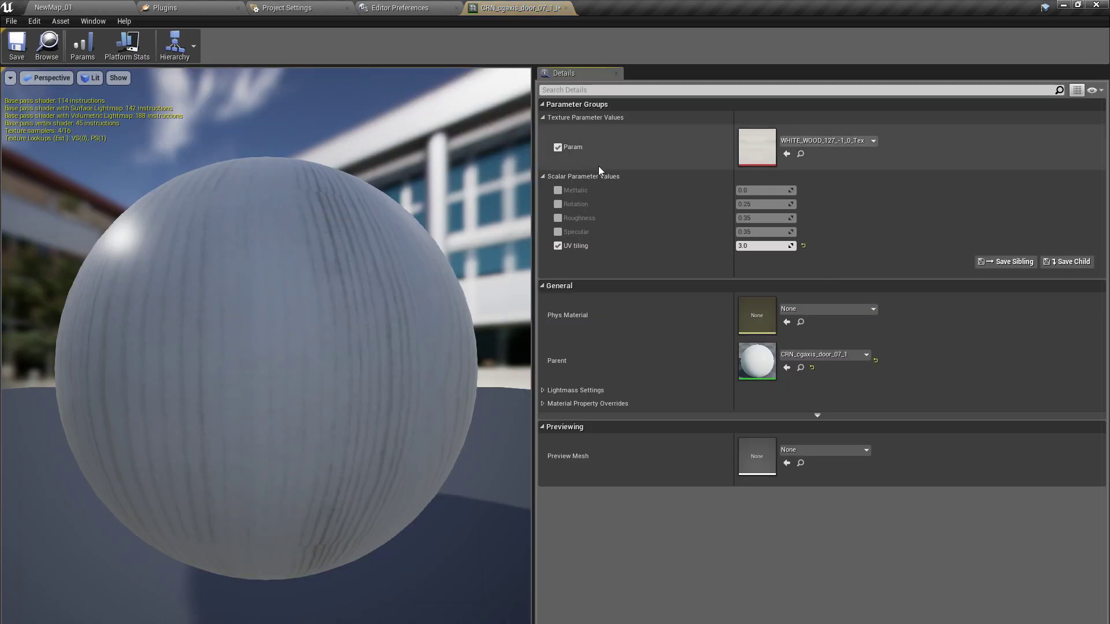
pyautogui.doubleClick(756, 360)
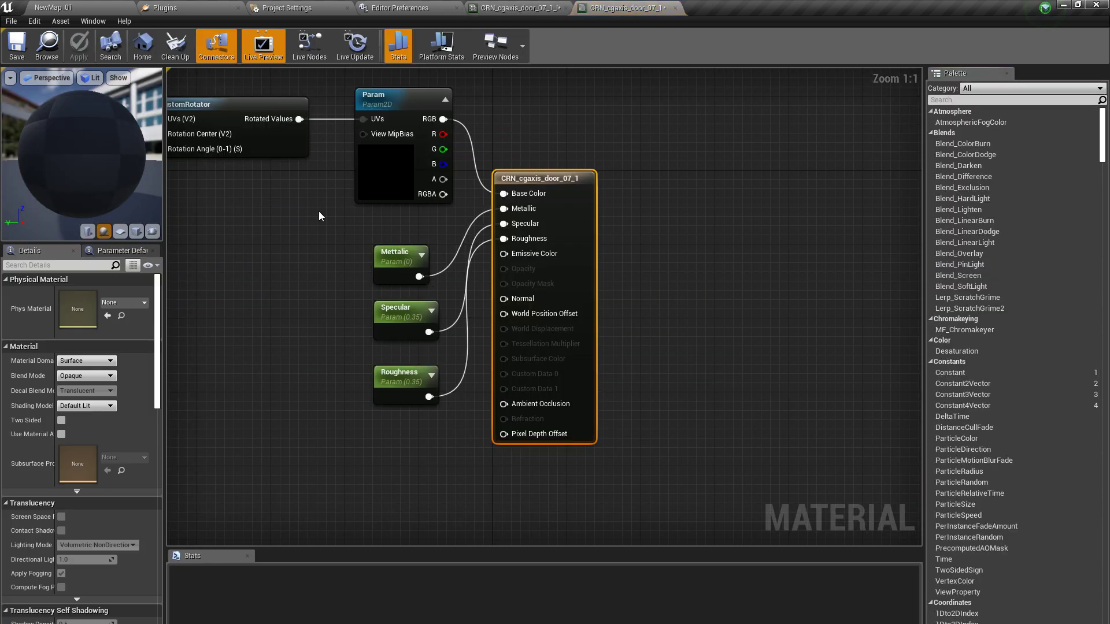
pyautogui.moveTo(319, 216); pyautogui.dragTo(534, 315, button='right')
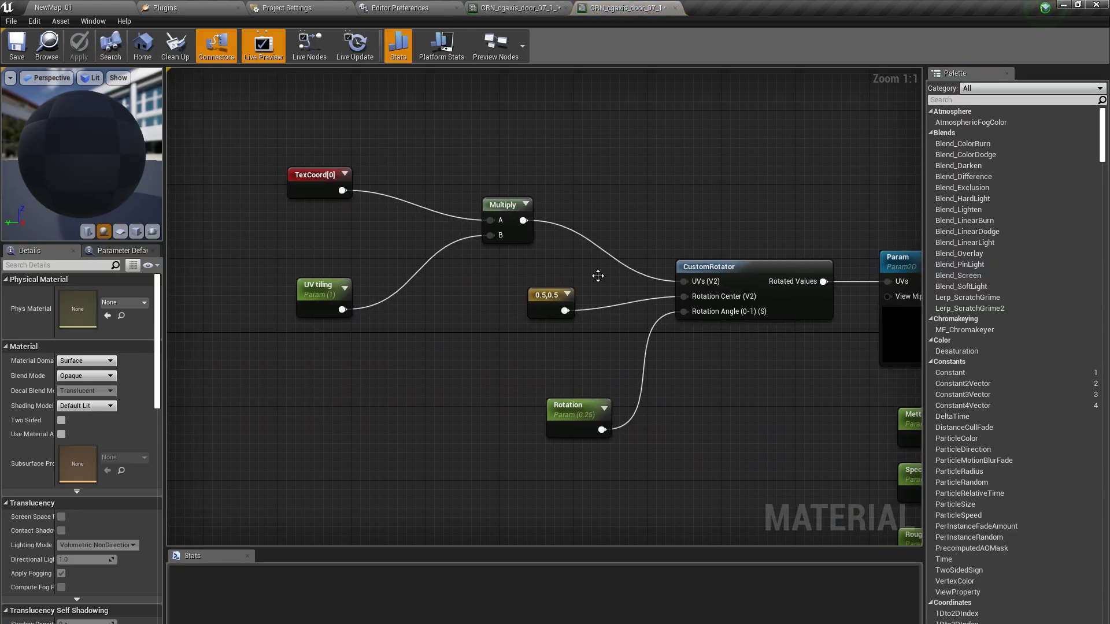
pyautogui.moveTo(792, 386); pyautogui.dragTo(676, 380, button='right')
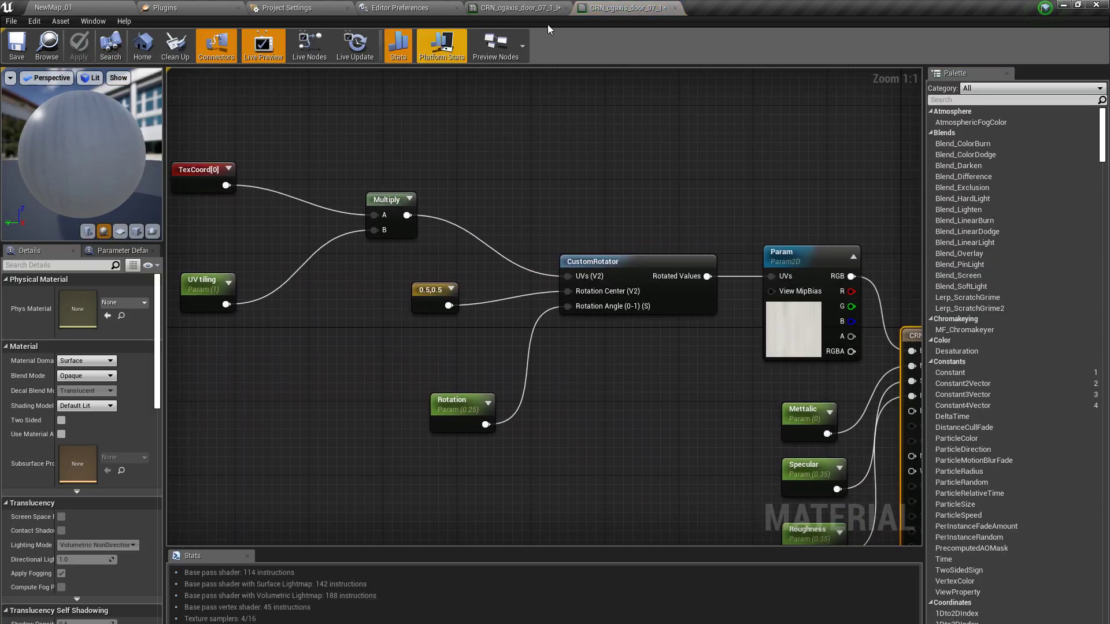